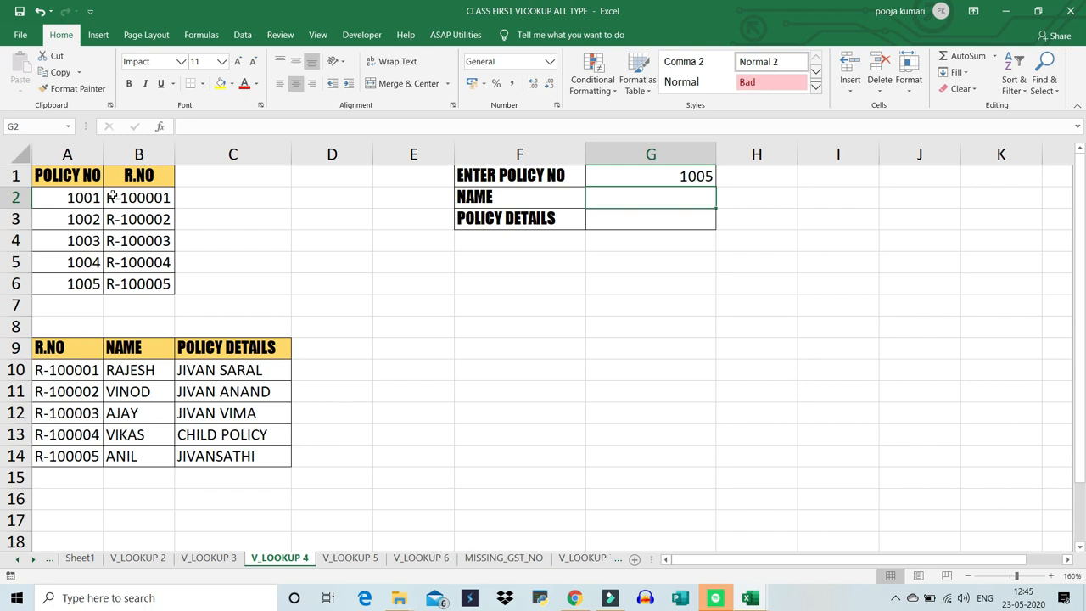
- Try to name the policy number and R.NO table in A1:B6 VLOOKUP1
drag(81, 175, 138, 285)
click(33, 127)
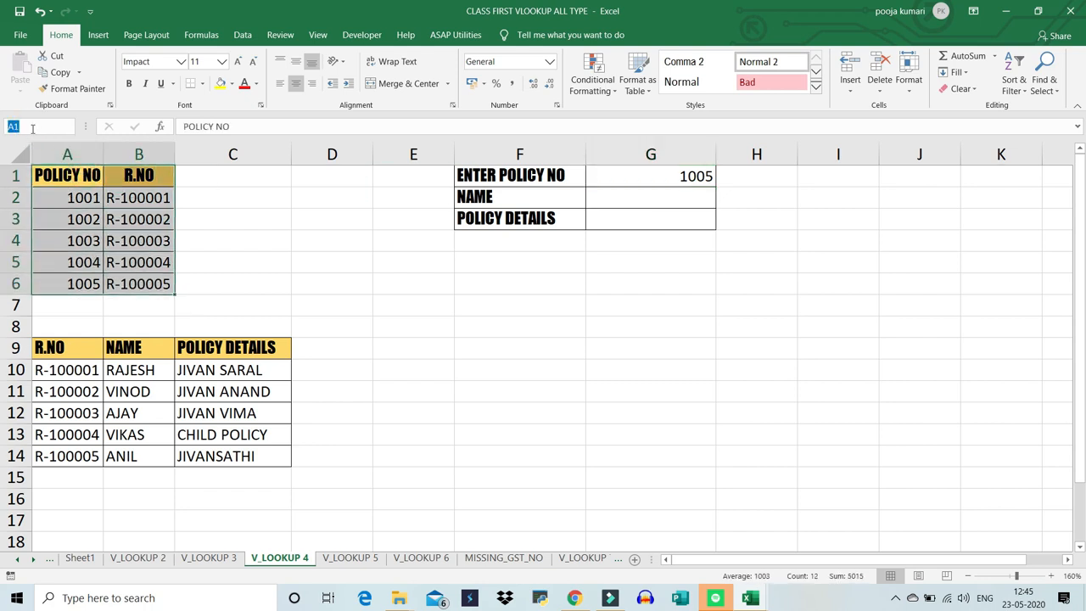
text(VLOOKUP1)
key(Return)
click(235, 257)
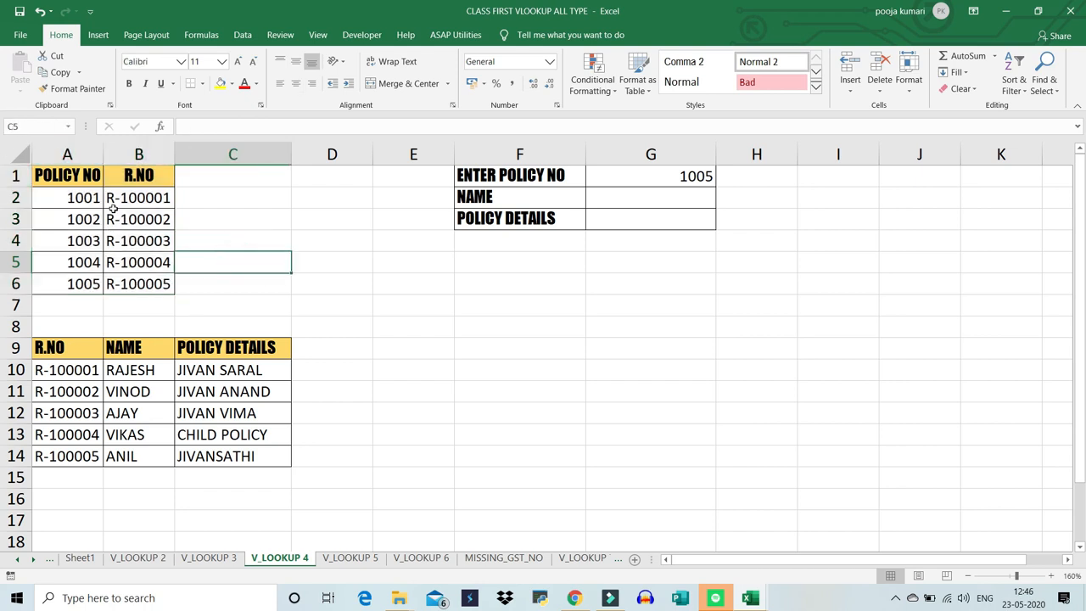
- Define the name VLOOKUP1 for the policy number and R.NO table in A1:B6
drag(64, 175, 136, 287)
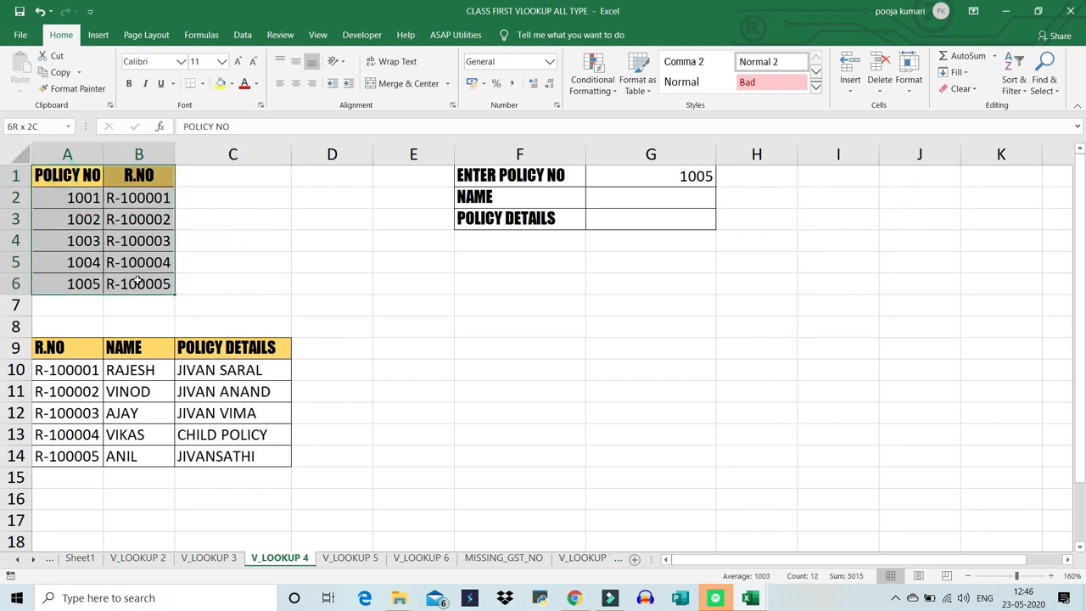
click(42, 126)
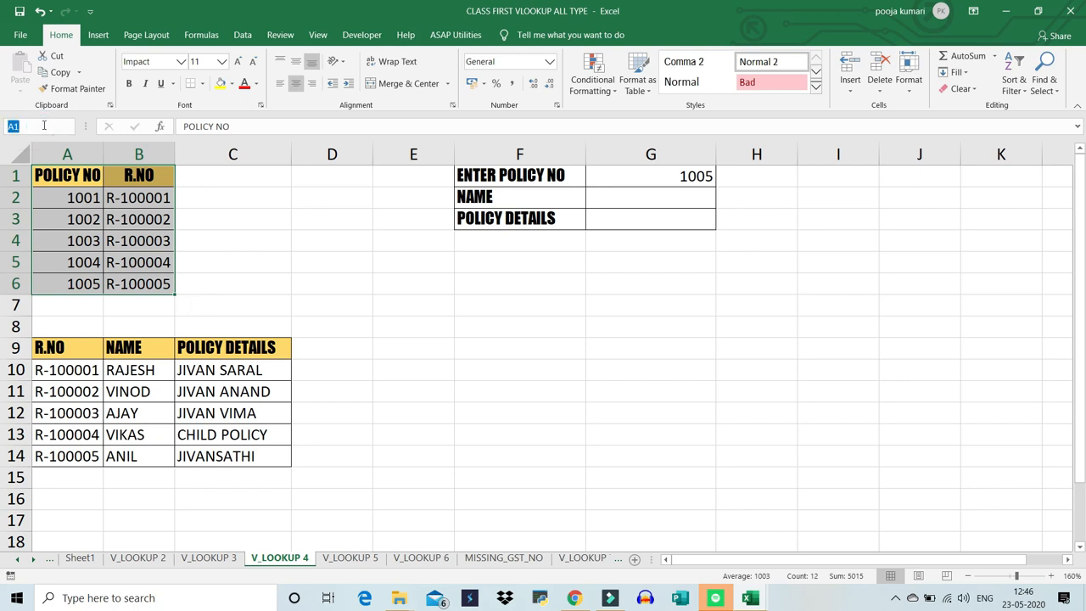
text(VLOOKUP1)
key(Return)
click(223, 242)
- Define the name VLOOKUP2 for the R.NO, name and policy details table in A9:C14
drag(65, 351, 222, 456)
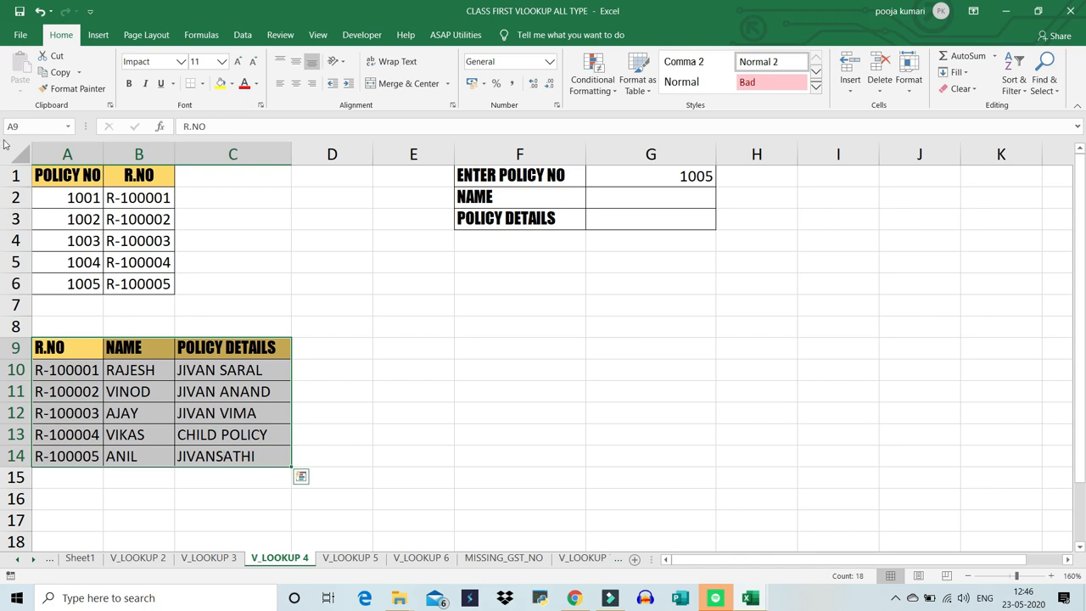
click(28, 125)
text(VLOOKUP2)
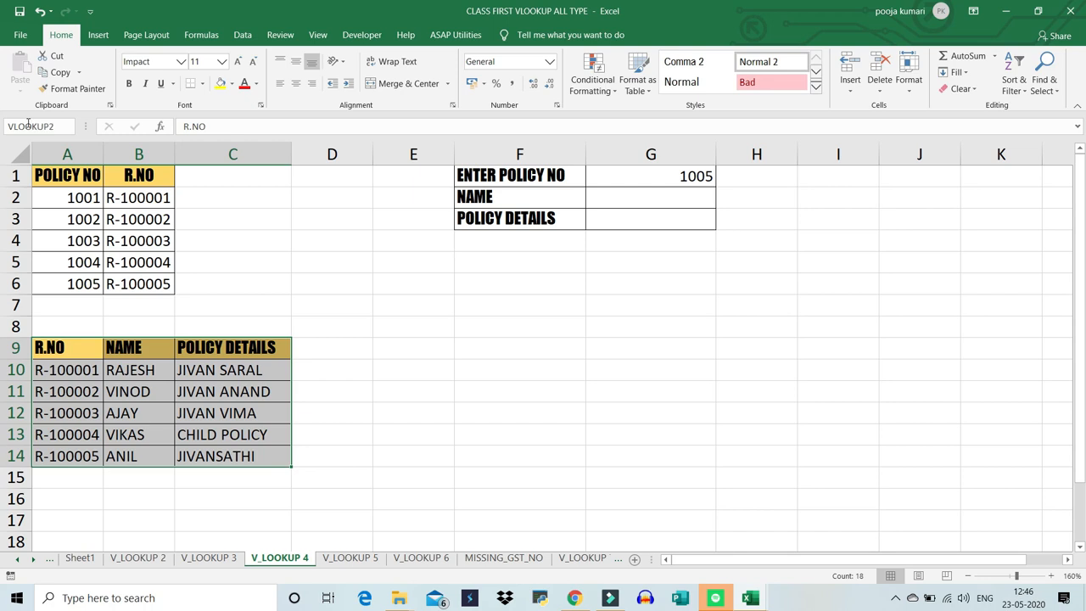
click(470, 376)
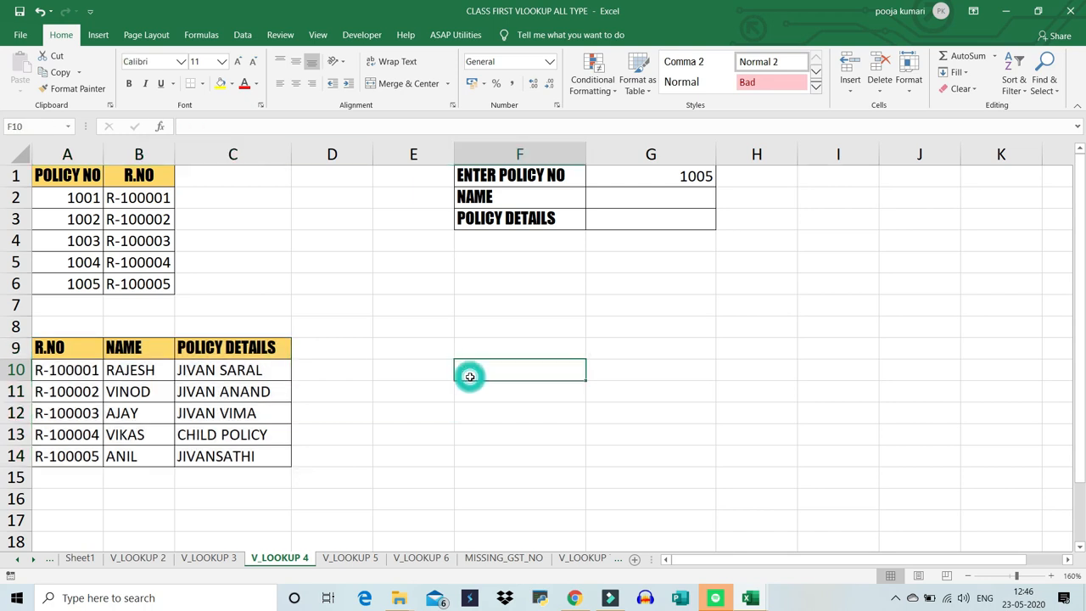
- Start a VLOOKUP formula in G2 with the absolute reference $G$1 as its lookup value
click(639, 200)
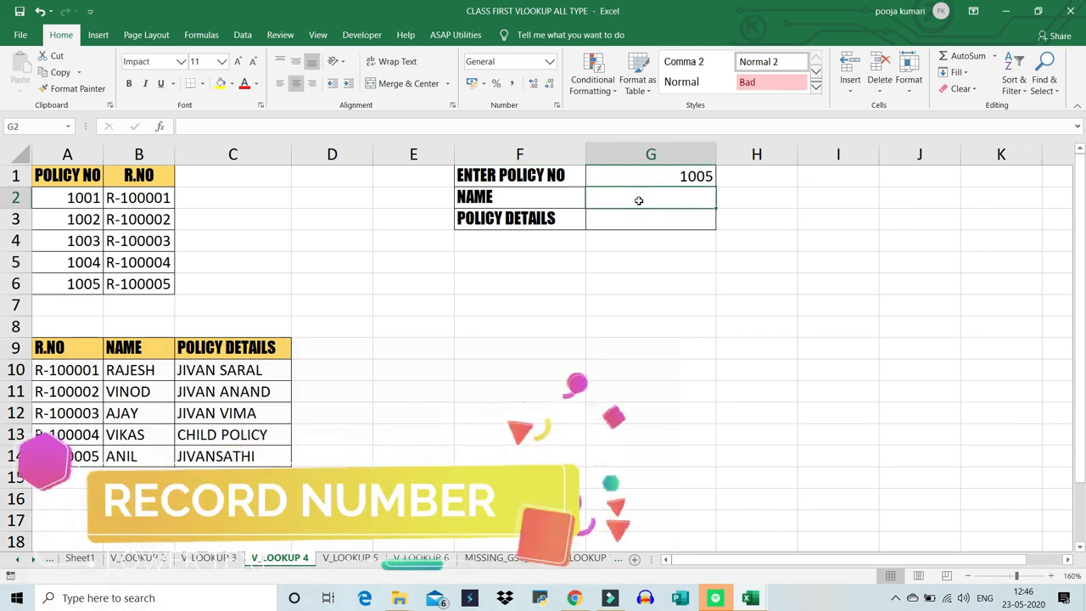
text(=VLOL)
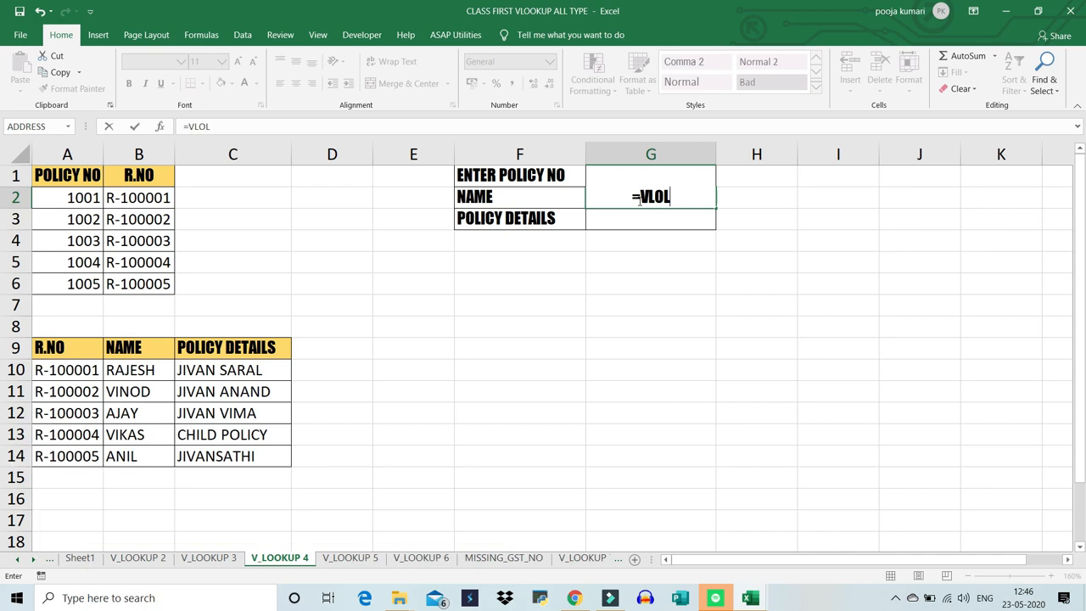
key(BackSpace)
text(OKUP()
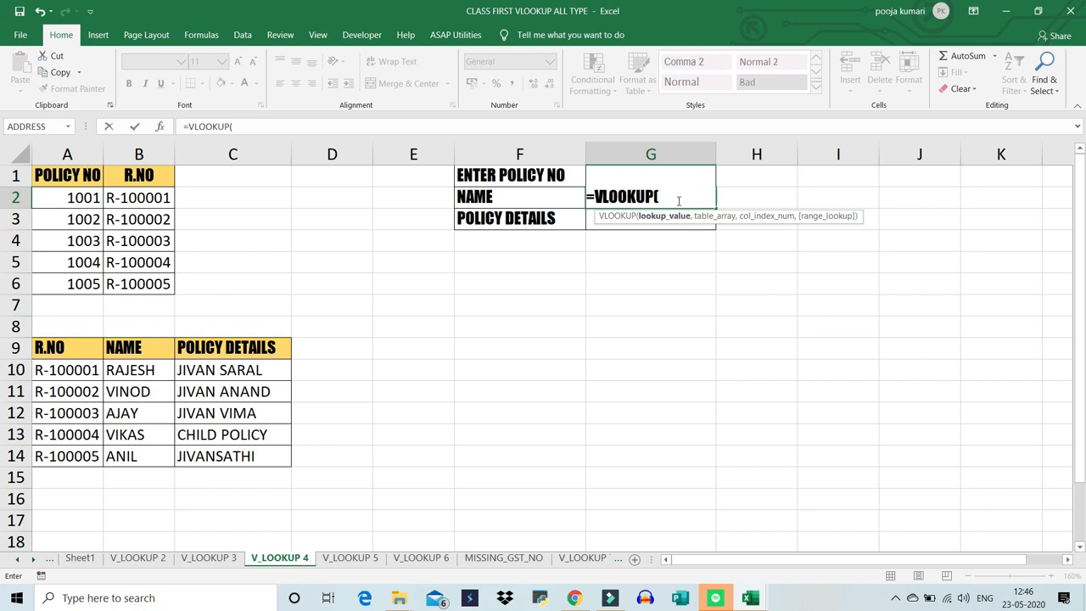
text(G1)
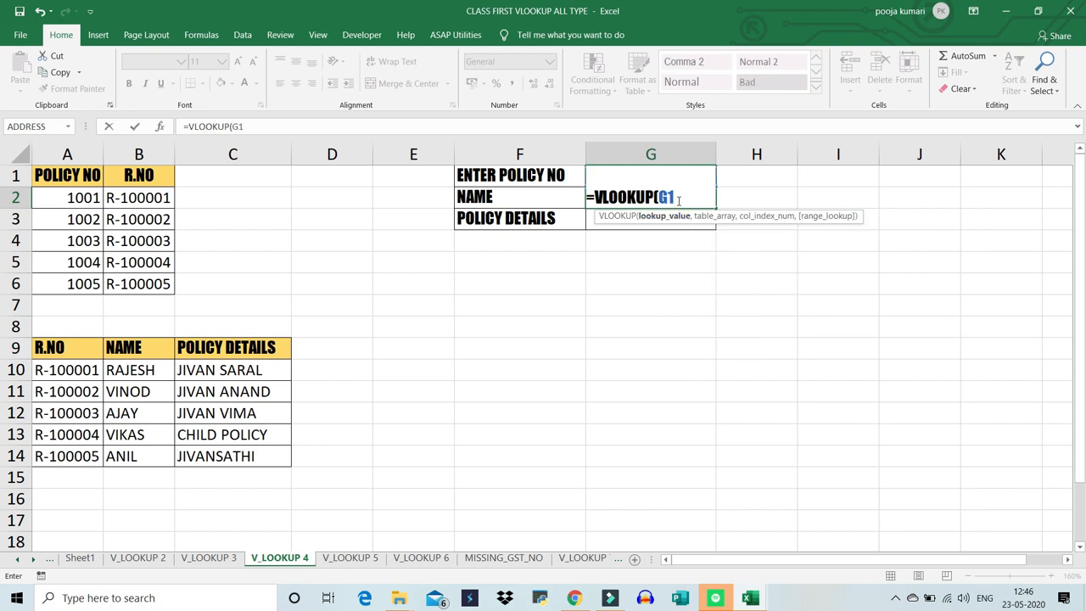
double_click(674, 197)
key(F4)
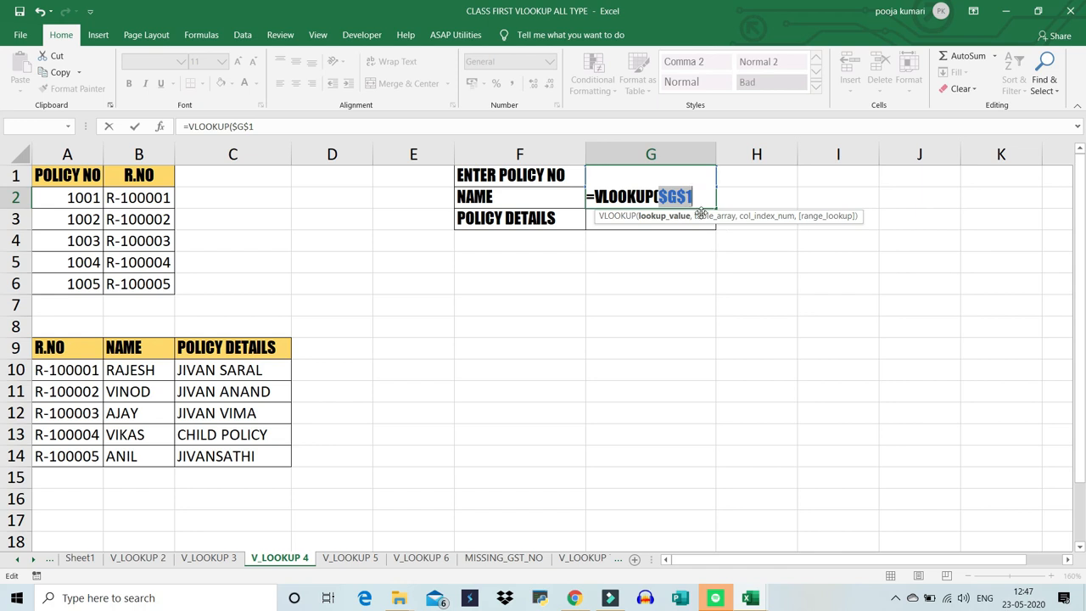
key(BackSpace)
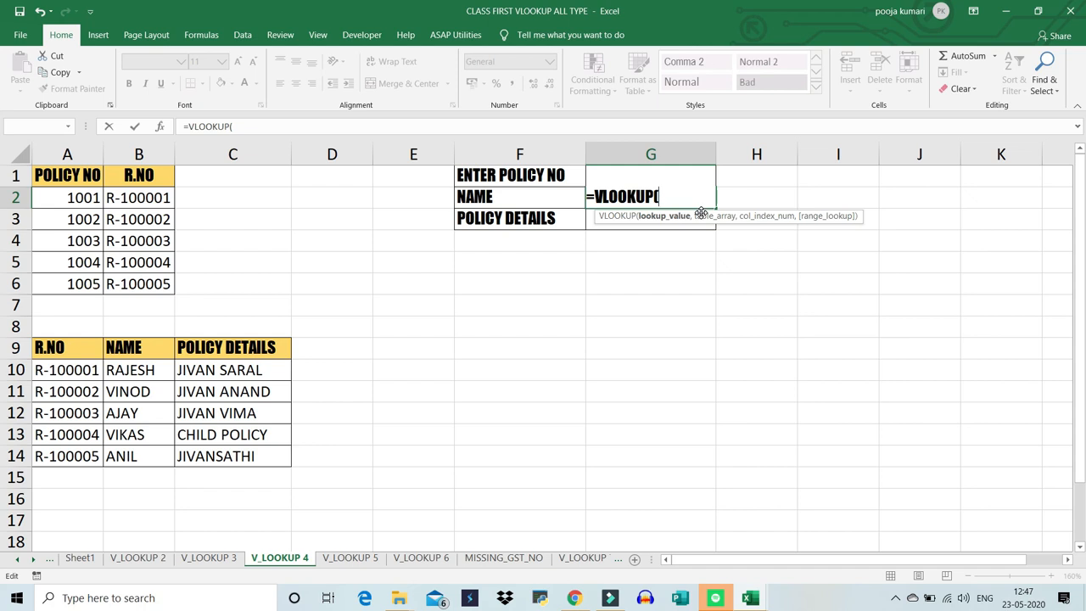
text(G1)
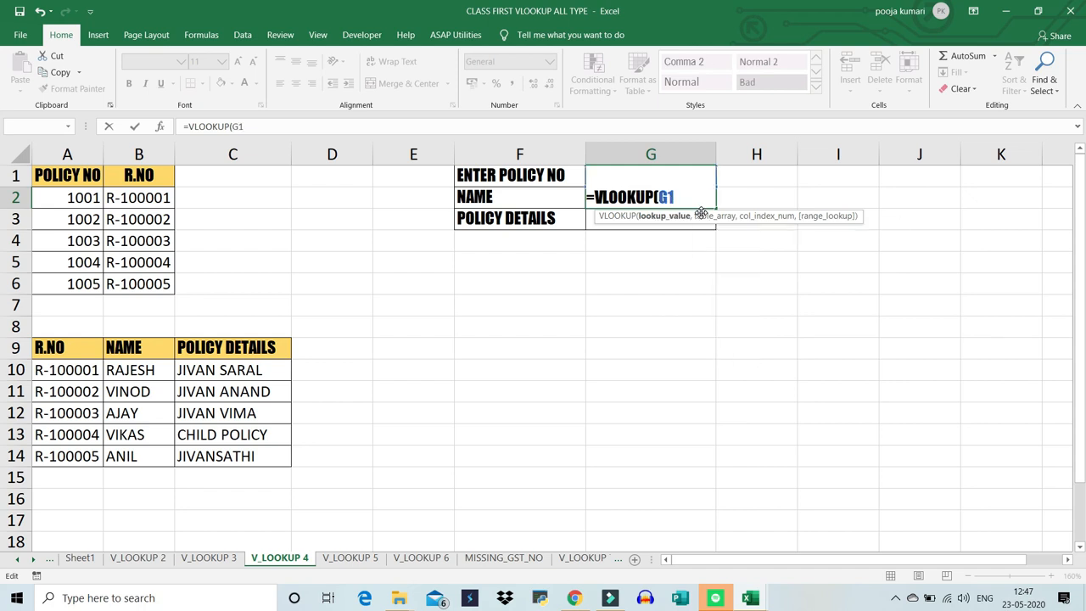
key(F4)
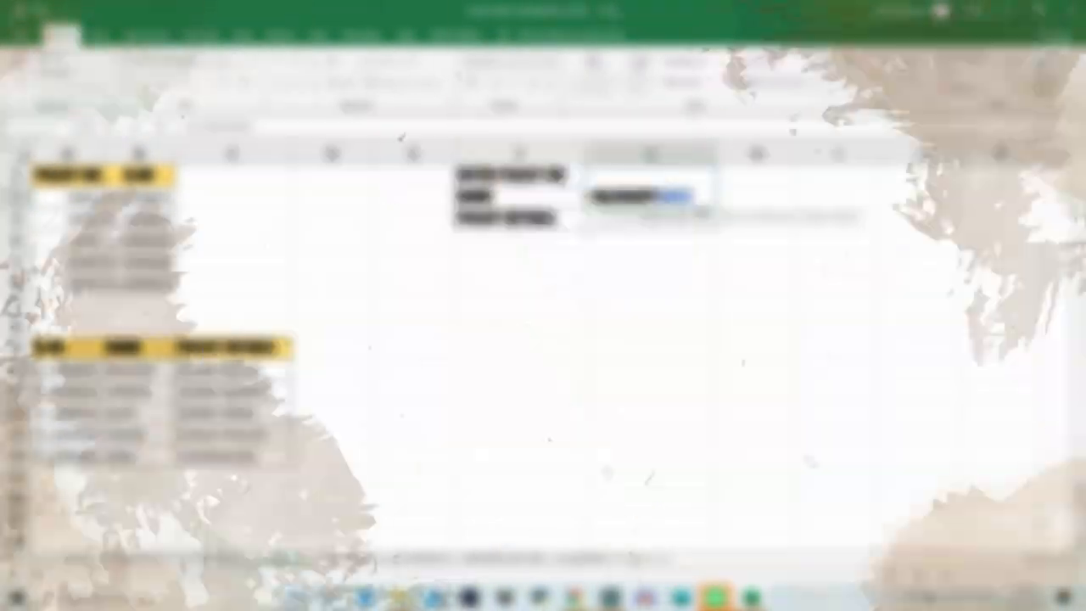
text(,)
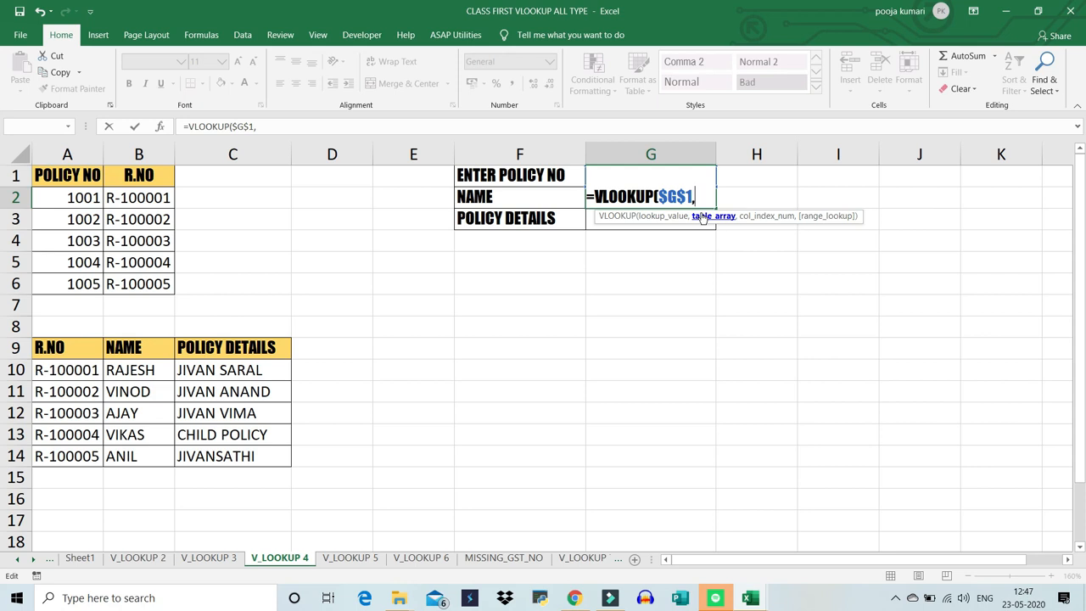
- Complete the G2 formula with VLOOKUP1 as the table array, column index 2 and 0 for exact match
text(VLOOKUP)
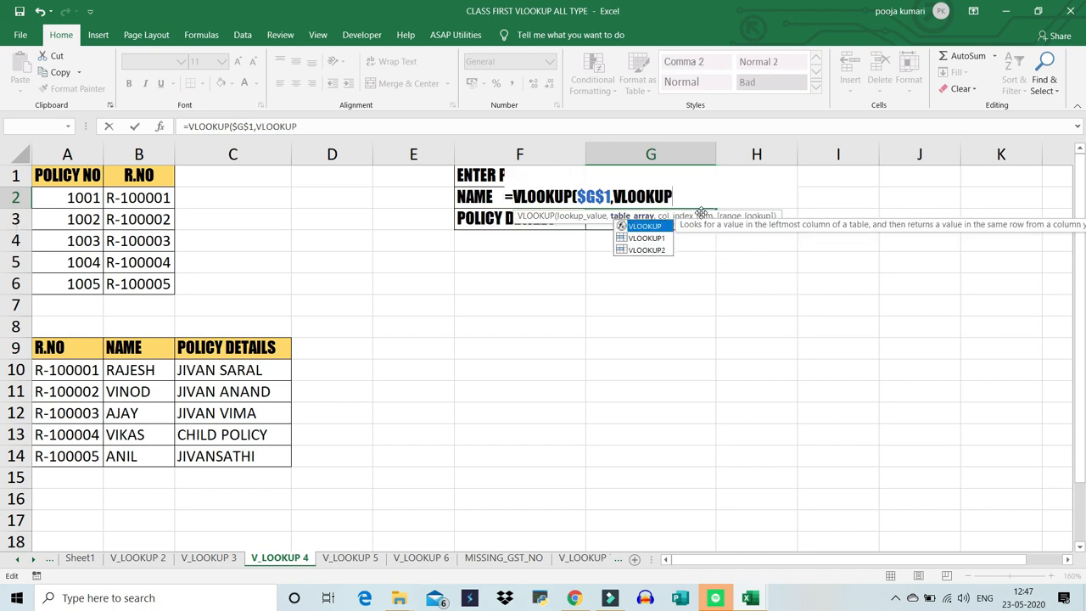
key(Down)
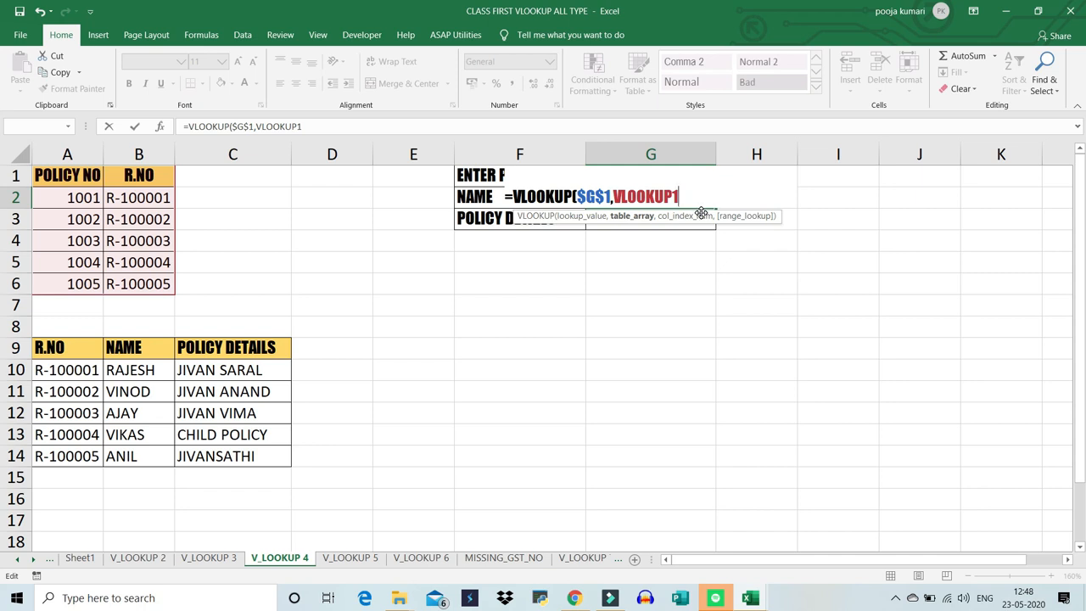
text(,)
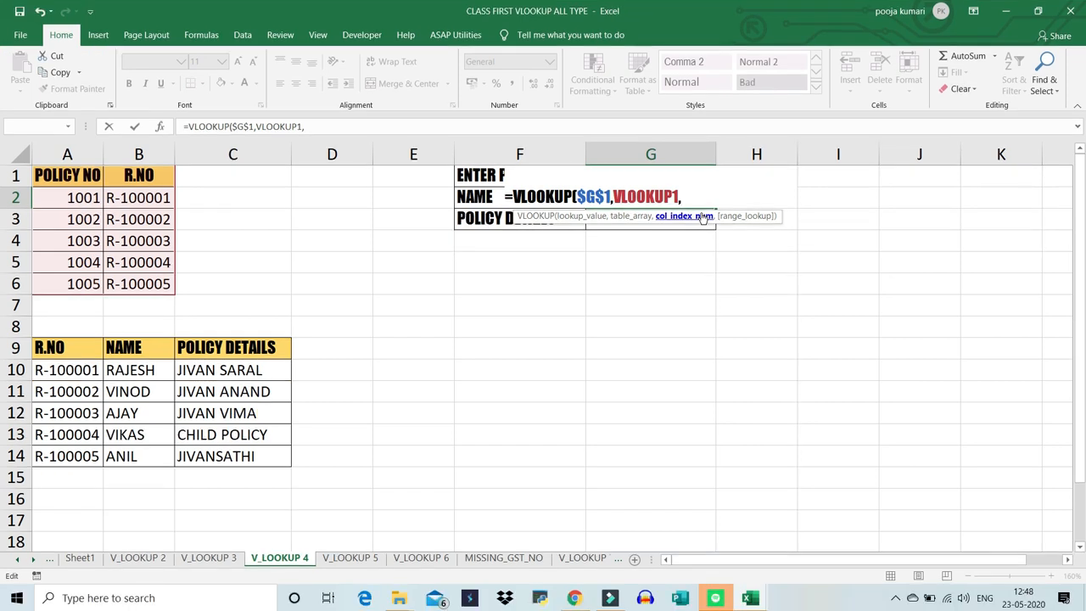
text(2,)
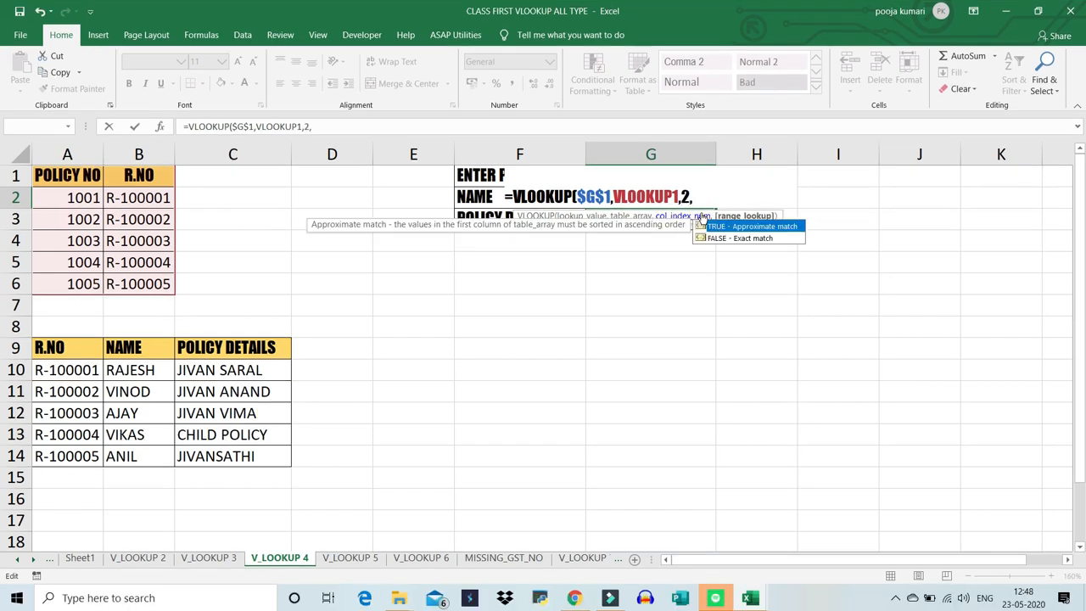
text(0)
key(Return)
key(Up)
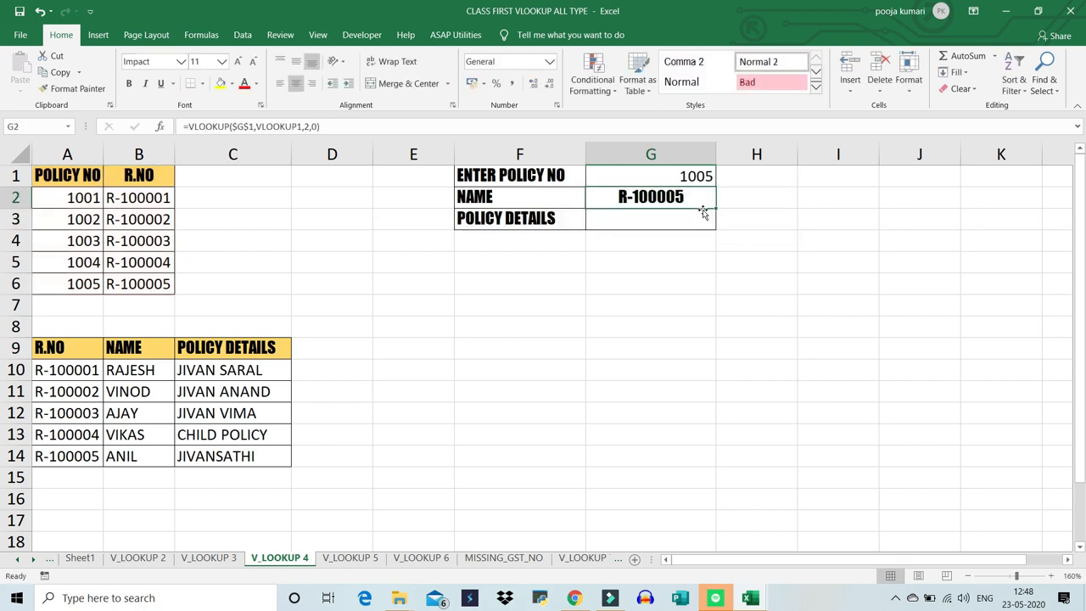
- Replace the policy number in G1 with the one listed in A5
click(694, 178)
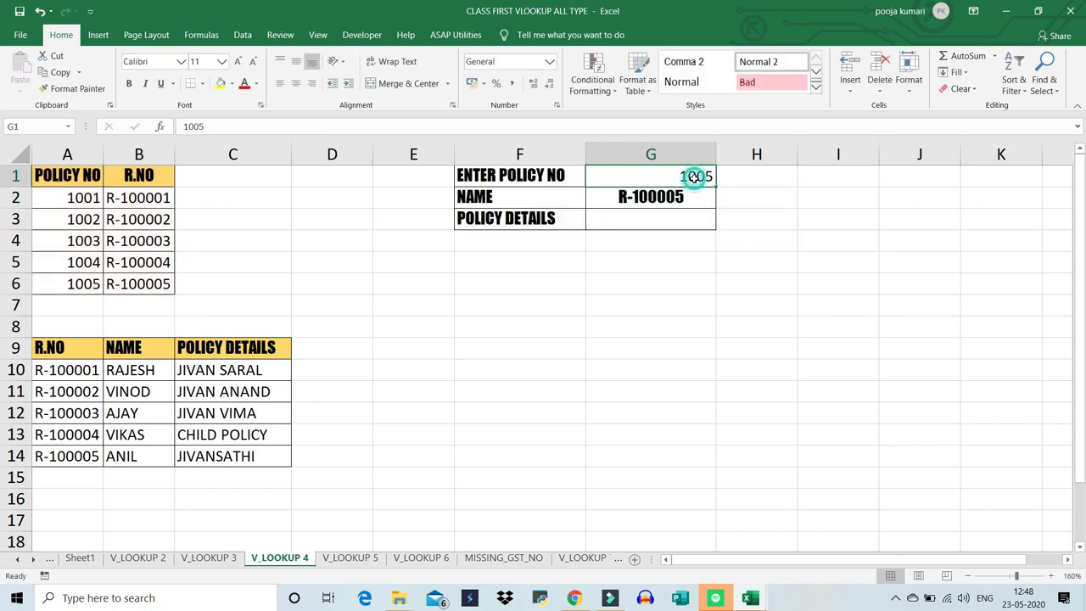
text(1004)
key(Return)
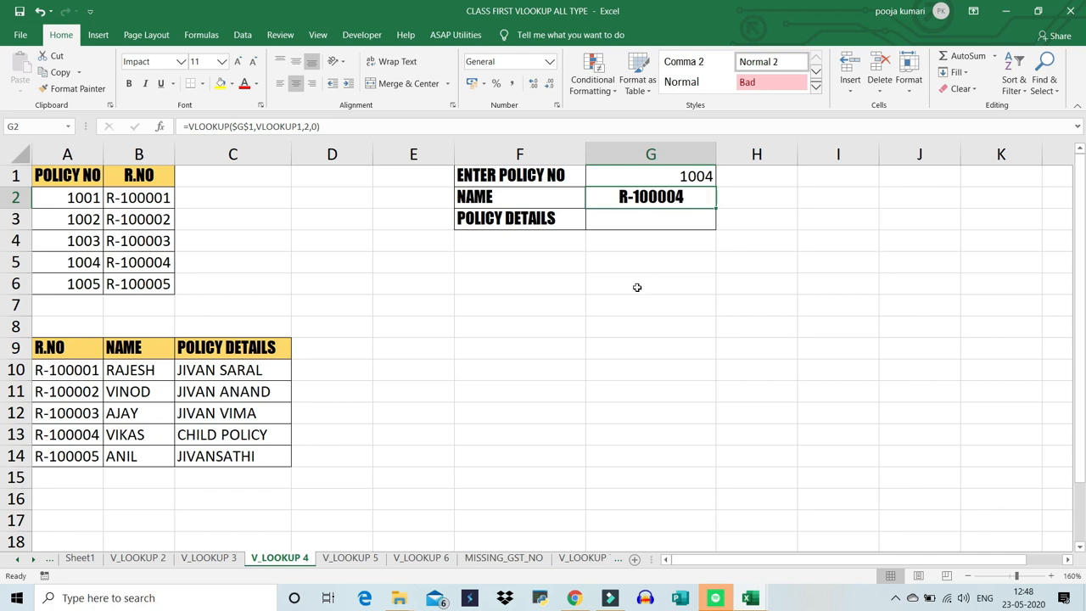
- Enter =VLOOKUP(G2,VLOOKUP2,2,0) in G6 to look up the name for the record number in G2
click(636, 284)
text(=VLOOKU)
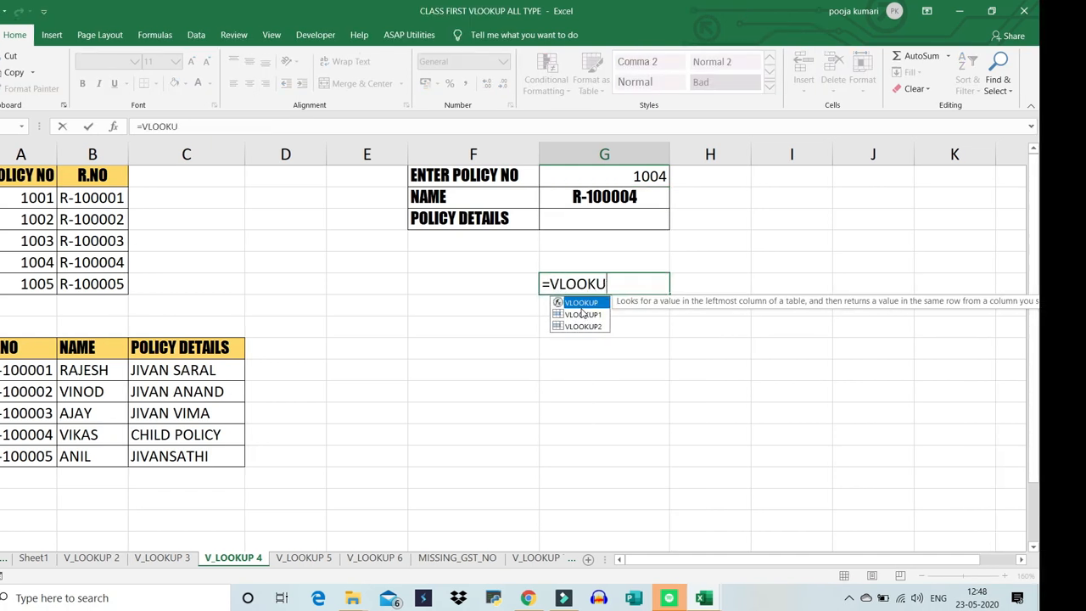
key(Tab)
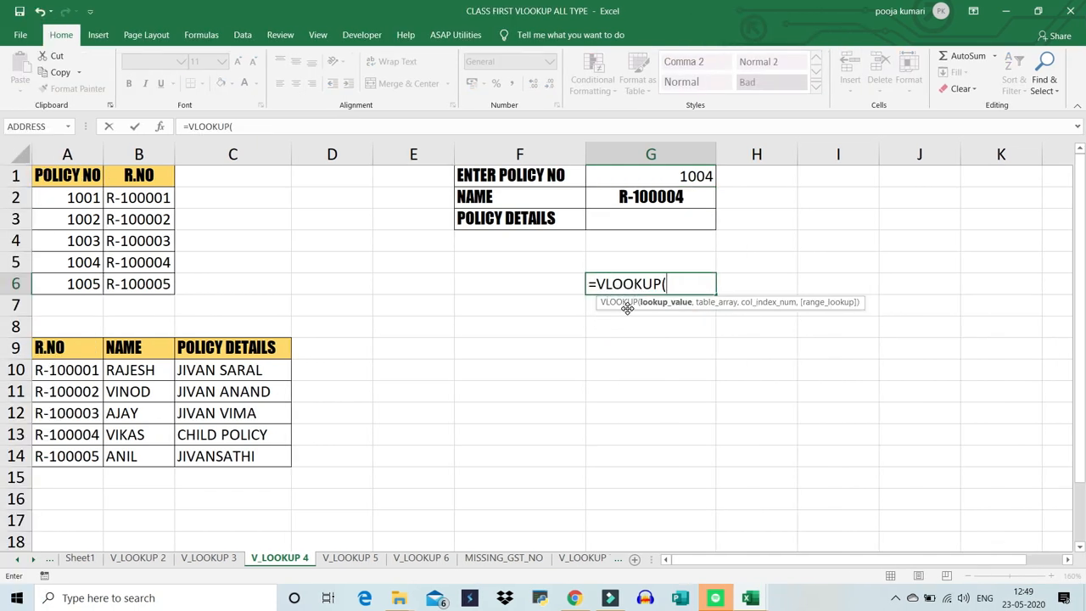
click(630, 207)
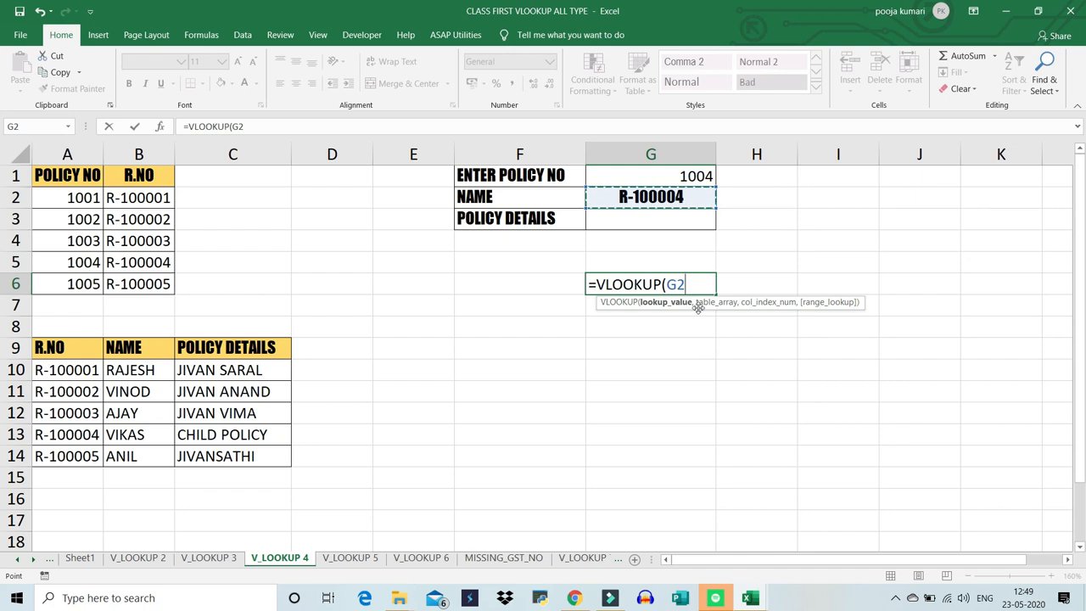
text(,)
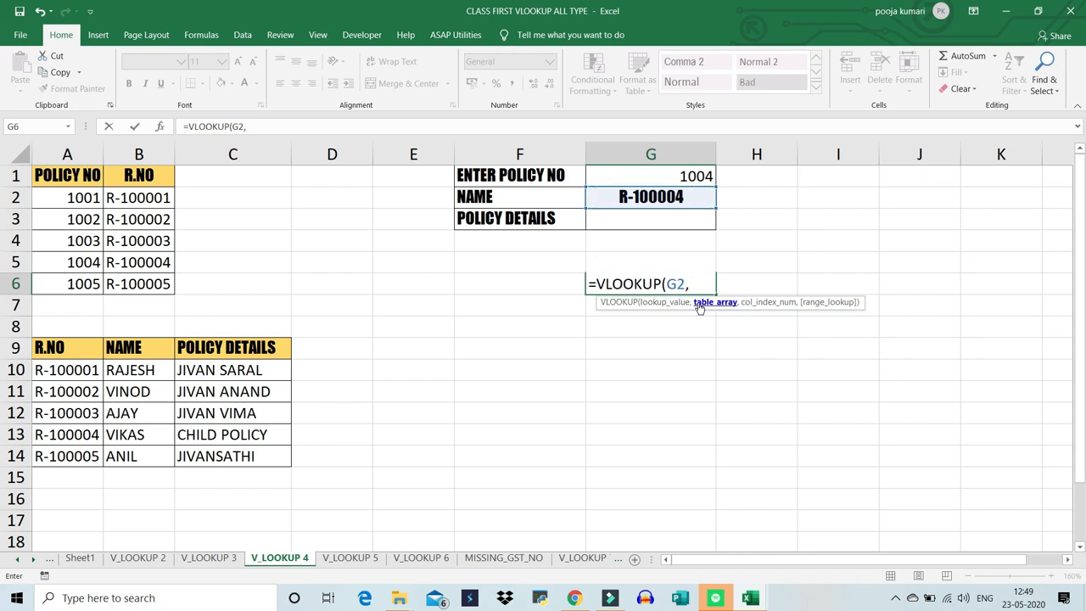
text(VLOO)
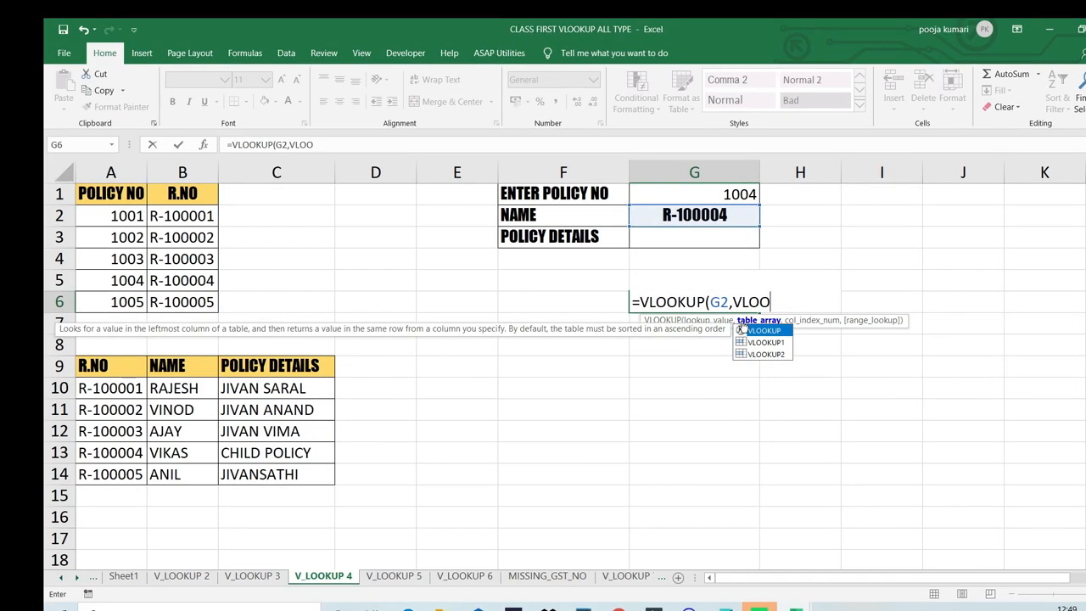
key(Tab)
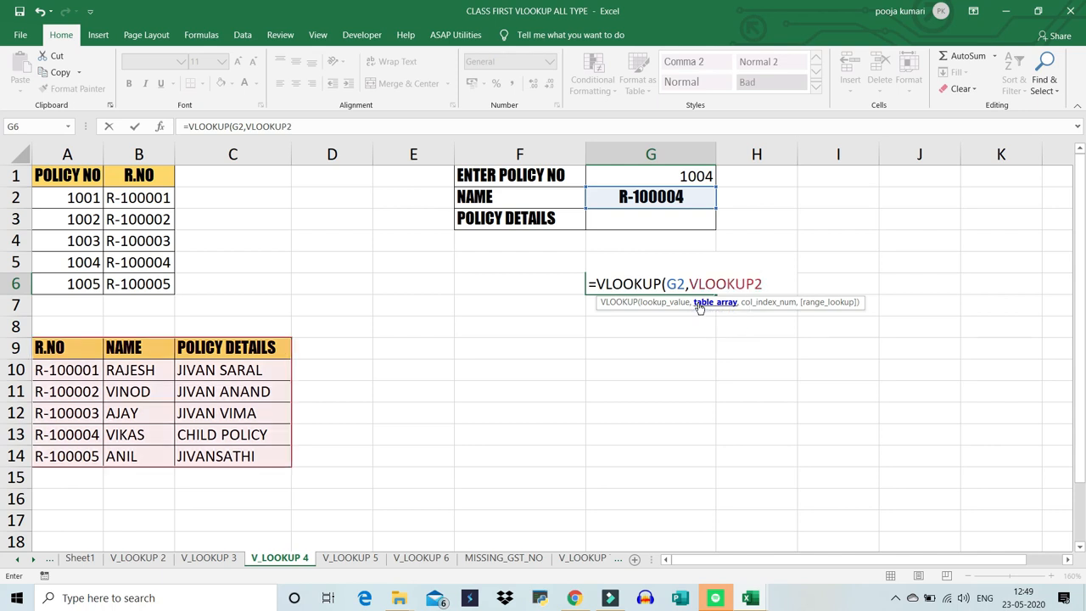
text(,2,0)
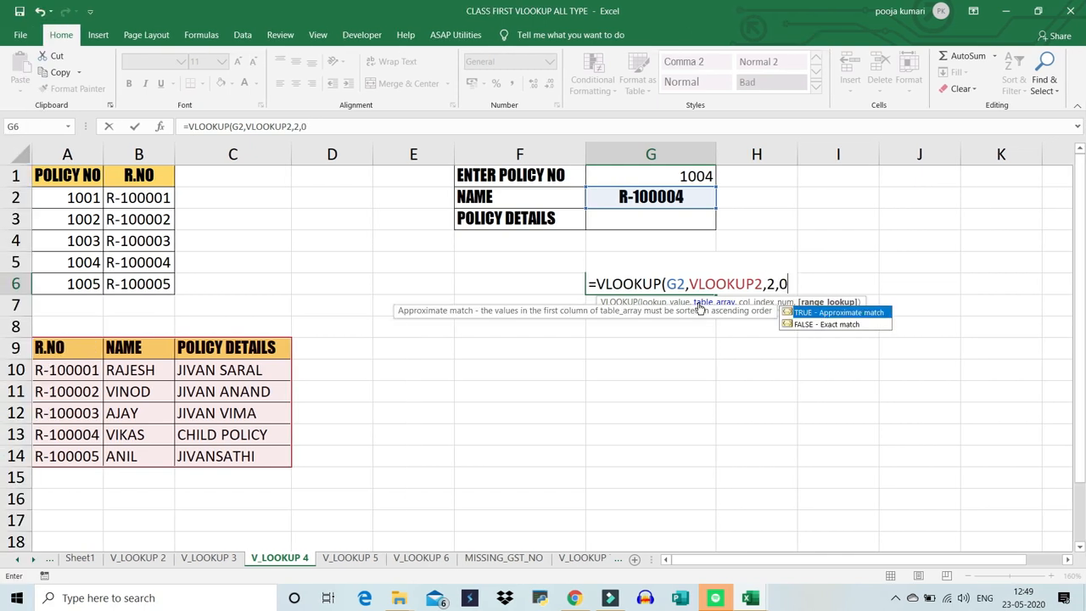
key(Return)
- Compare the lookup result in G6 with the record number in G2 and the matching entry in A13:B13
click(683, 286)
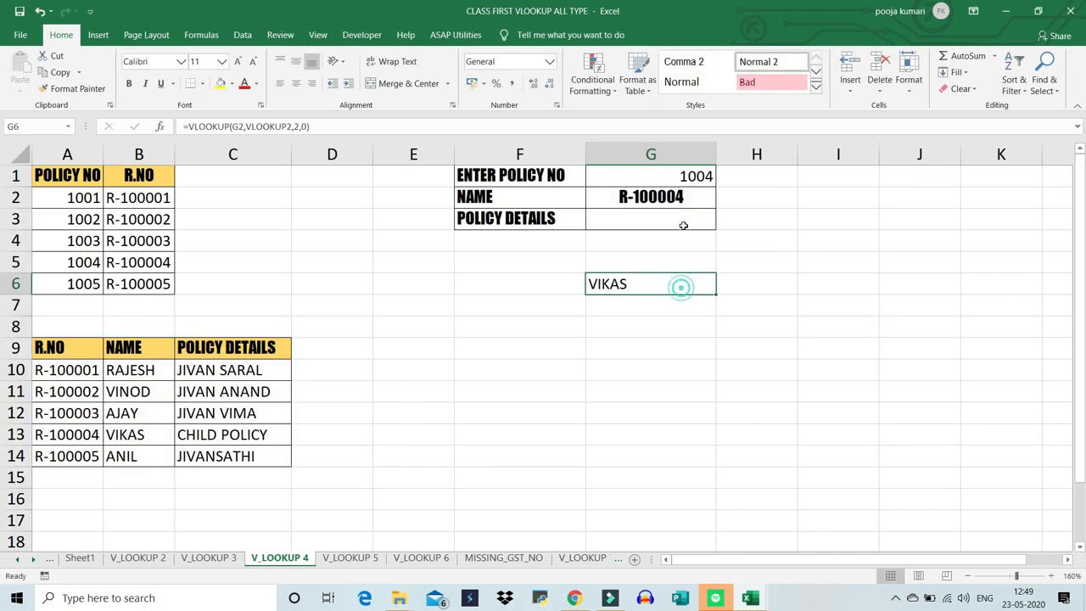
click(686, 196)
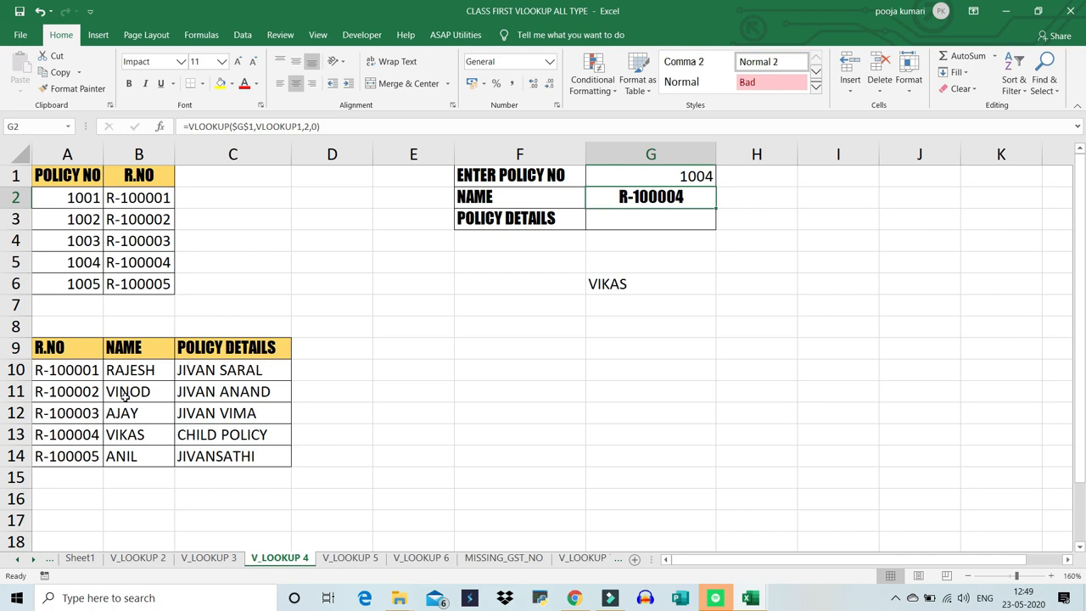
drag(79, 440, 127, 446)
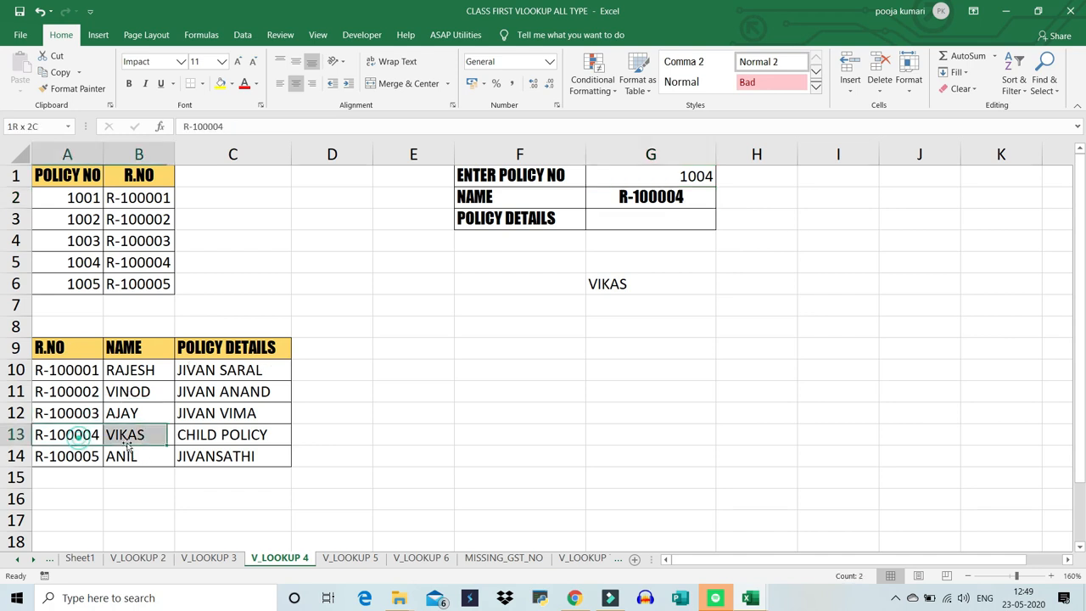
- Review the lookup value in the G6 formula and copy the VLOOKUP expression from G2 without its equals sign
click(634, 286)
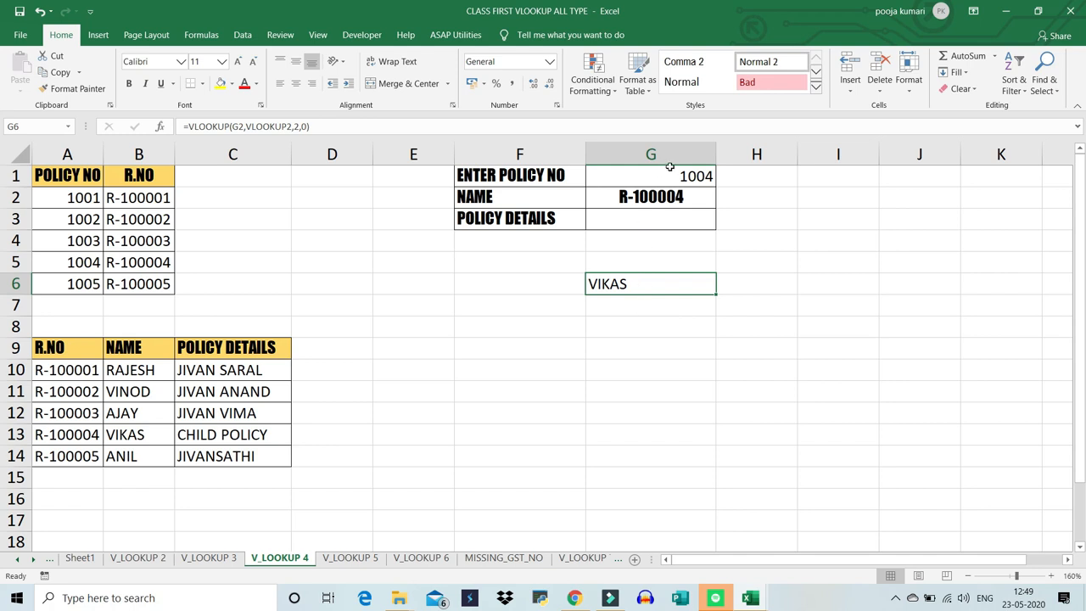
double_click(628, 284)
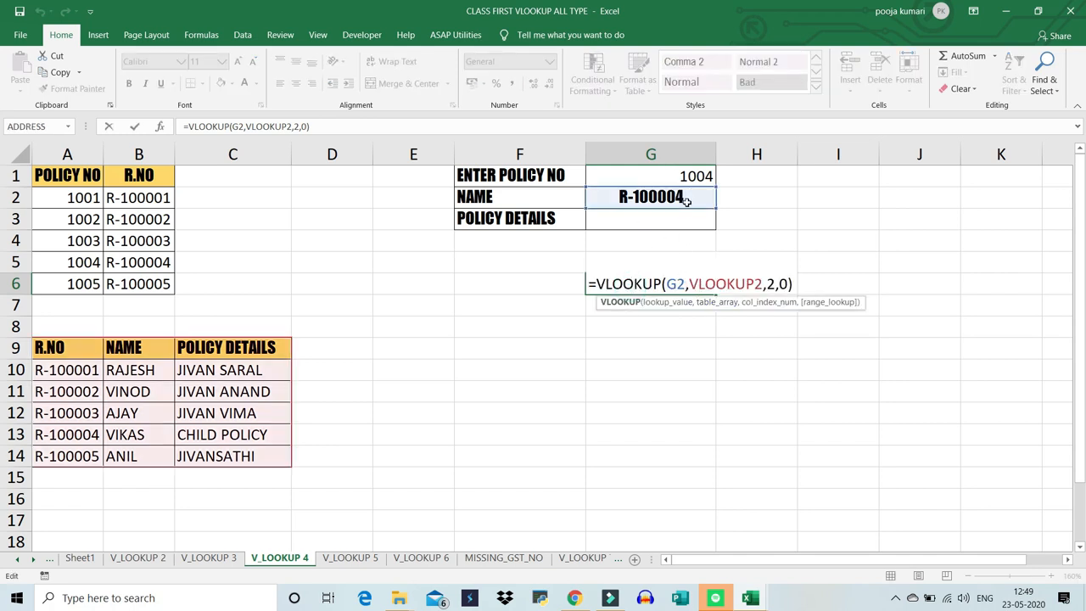
key(Escape)
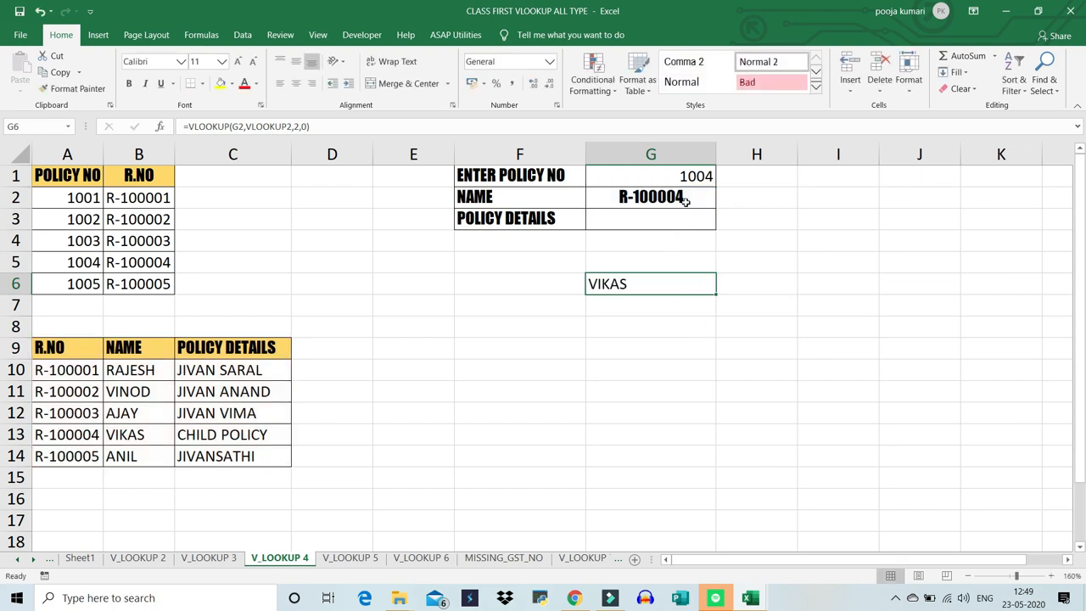
click(685, 200)
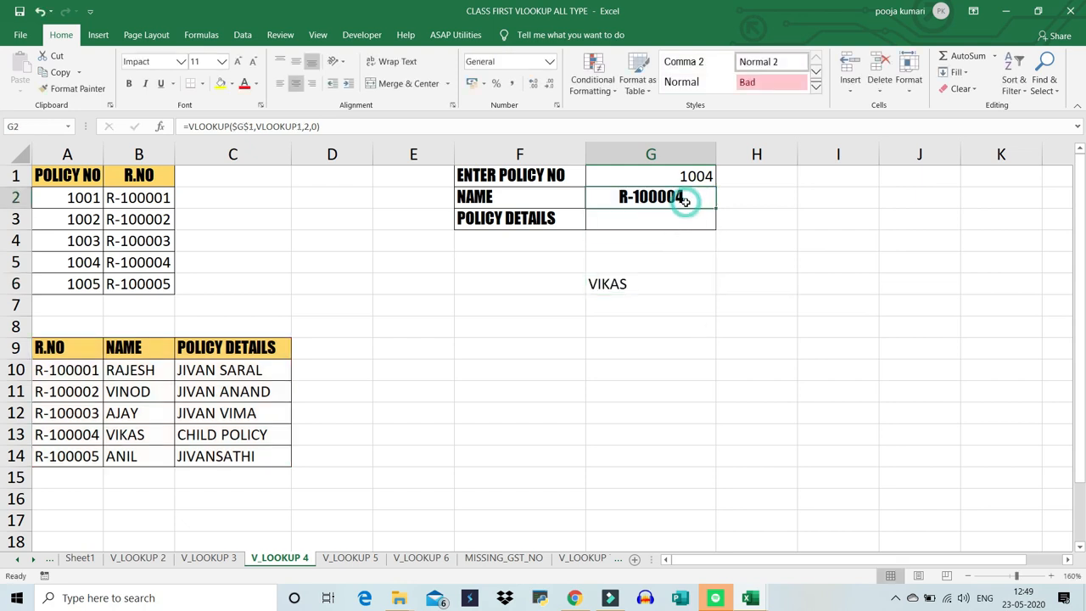
click(329, 125)
drag(329, 126, 187, 126)
key(ctrl+c)
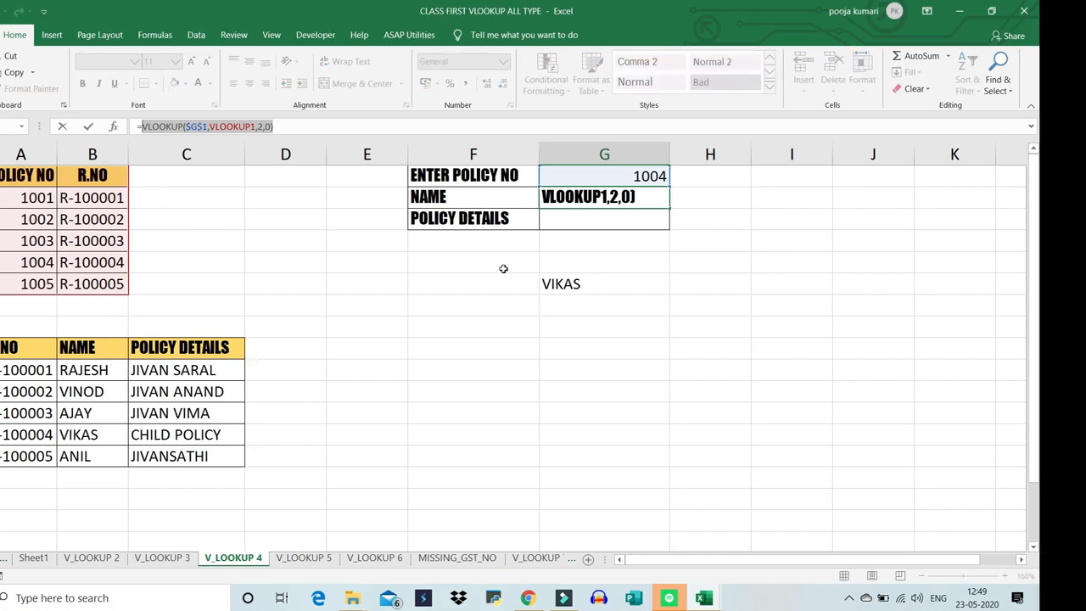
click(551, 283)
key(Escape)
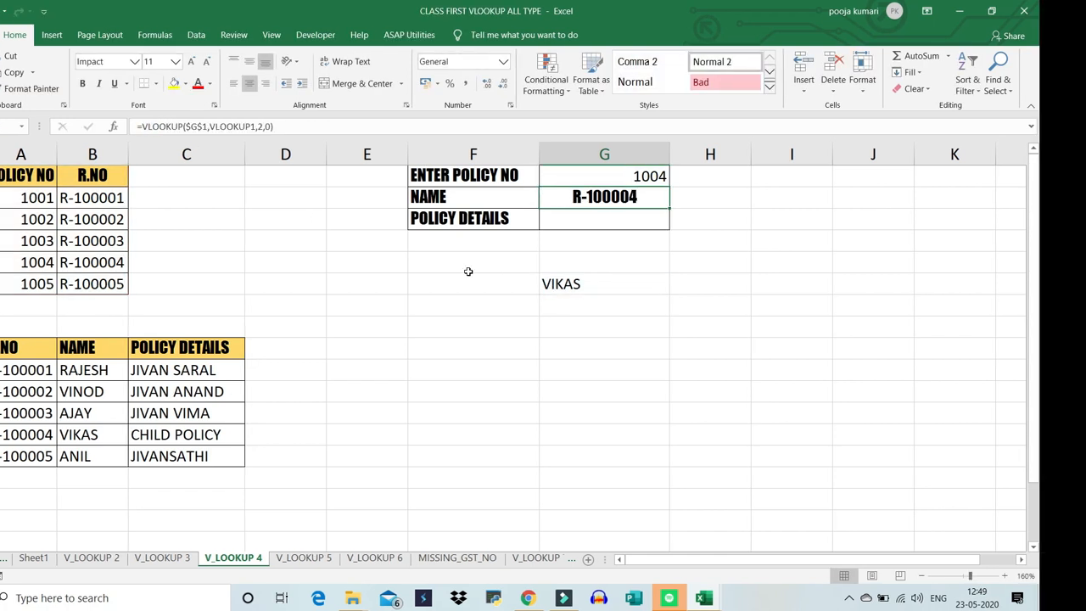
- Replace the G2 reference in the G6 formula with the copied expression to form =VLOOKUP(VLOOKUP($G$1,VLOOKUP1,2,0),VLOOKUP2,2,0)
double_click(615, 286)
drag(638, 286, 617, 287)
key(ctrl+v)
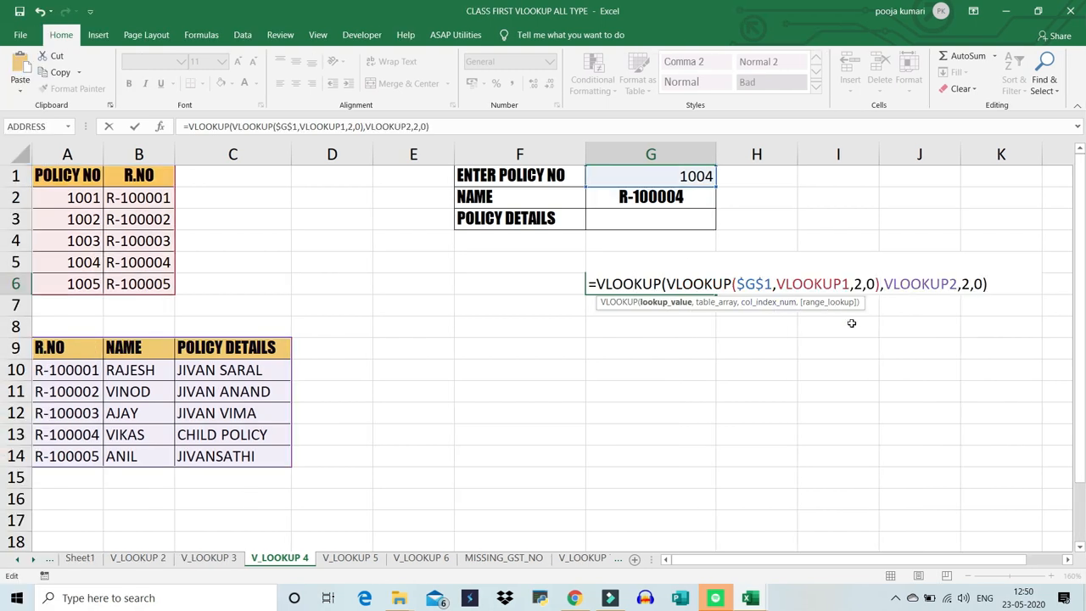
key(Return)
click(658, 287)
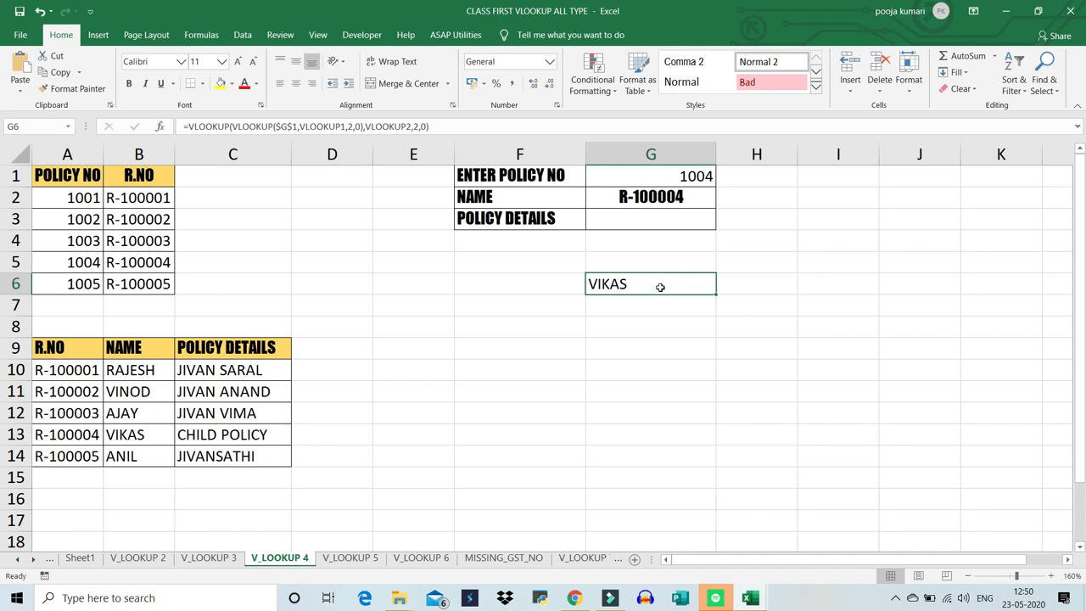
- Wrap the existing G2 formula in an outer VLOOKUP so that VLOOKUP($G$1,VLOOKUP1,2,0) serves as its lookup value
double_click(654, 196)
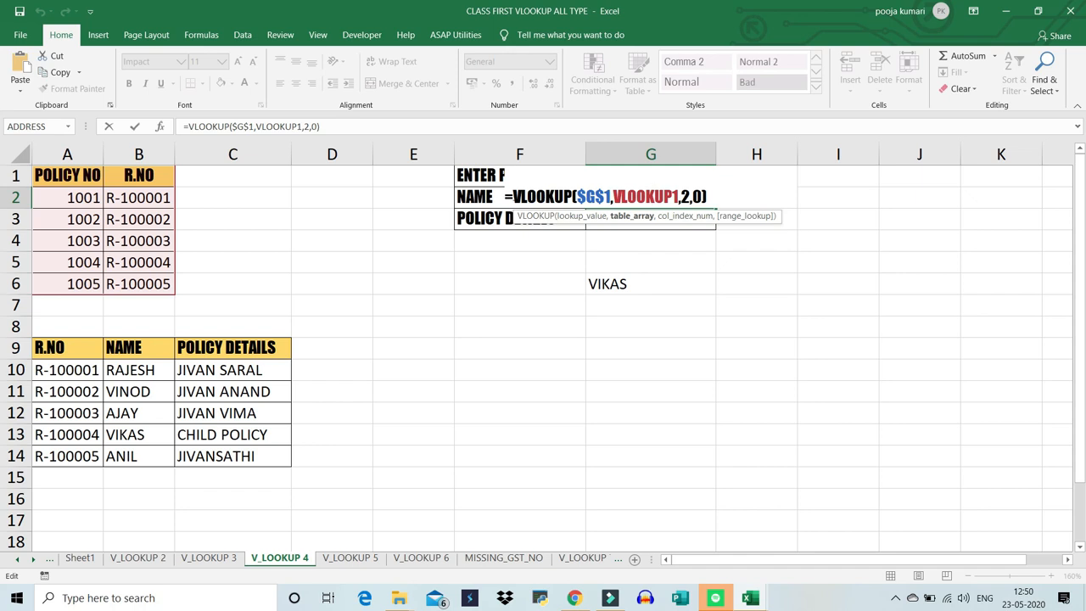
click(511, 196)
text(VLOOKUP()
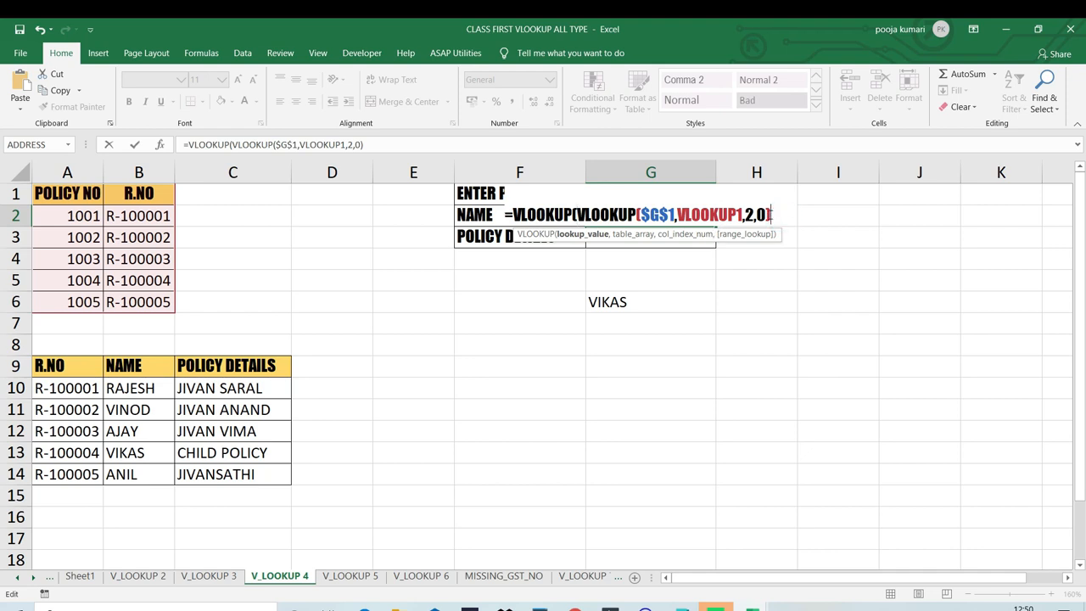
click(782, 220)
text(,)
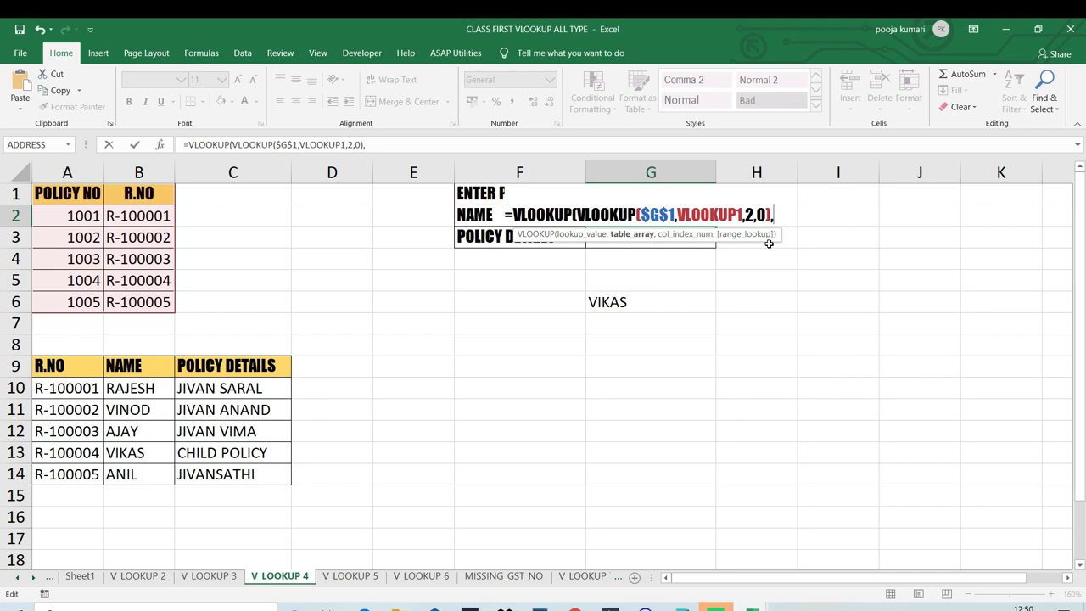
text(VLOOKUP)
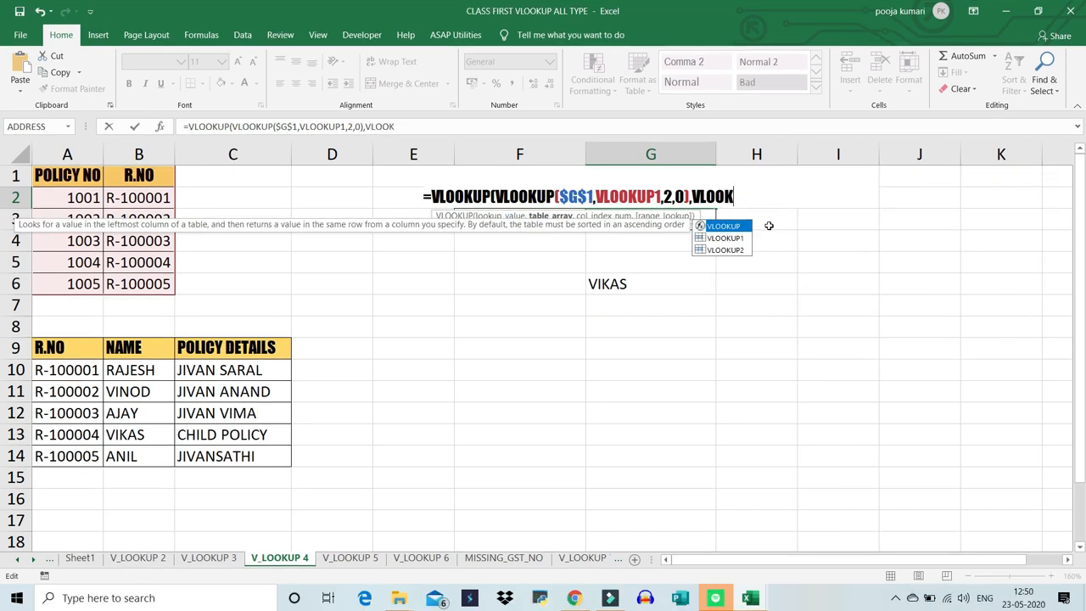
- Set the named range VLOOKUP2 as the table array of the outer VLOOKUP in G2
key(Down)
key(Down)
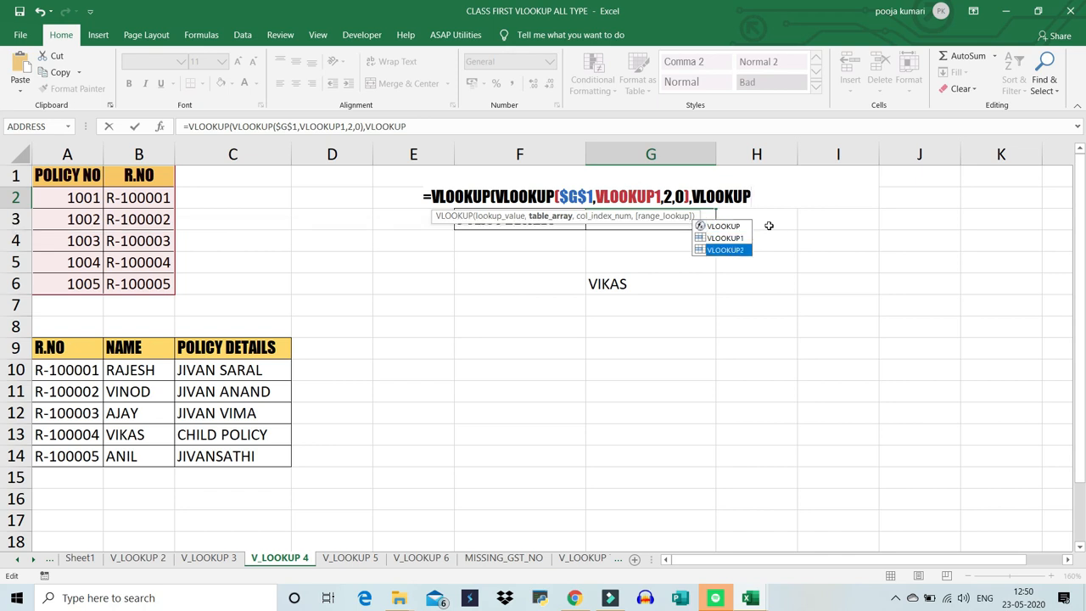
key(Tab)
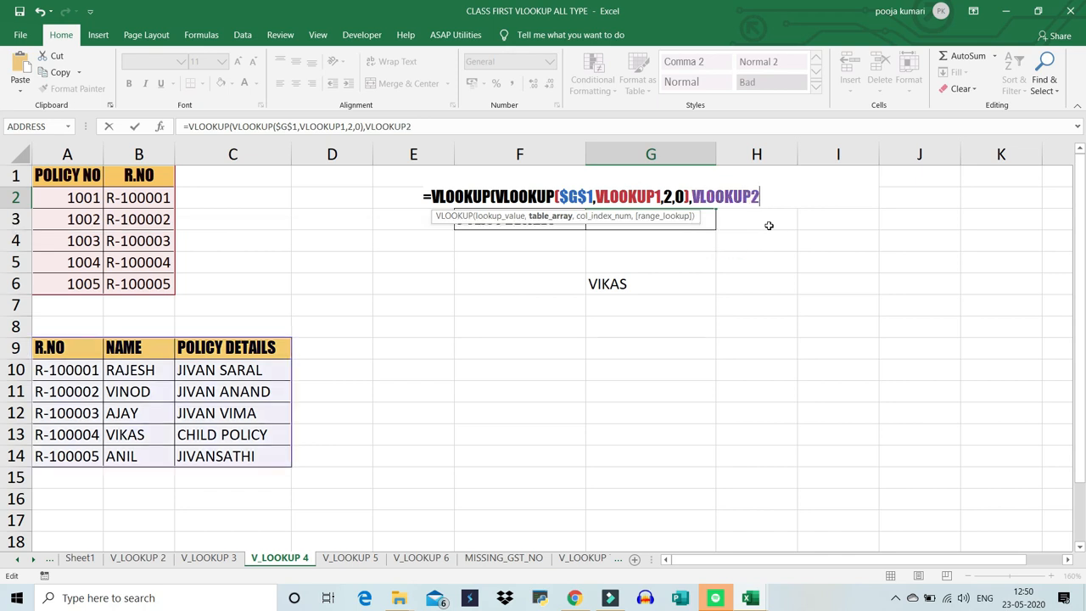
text(,)
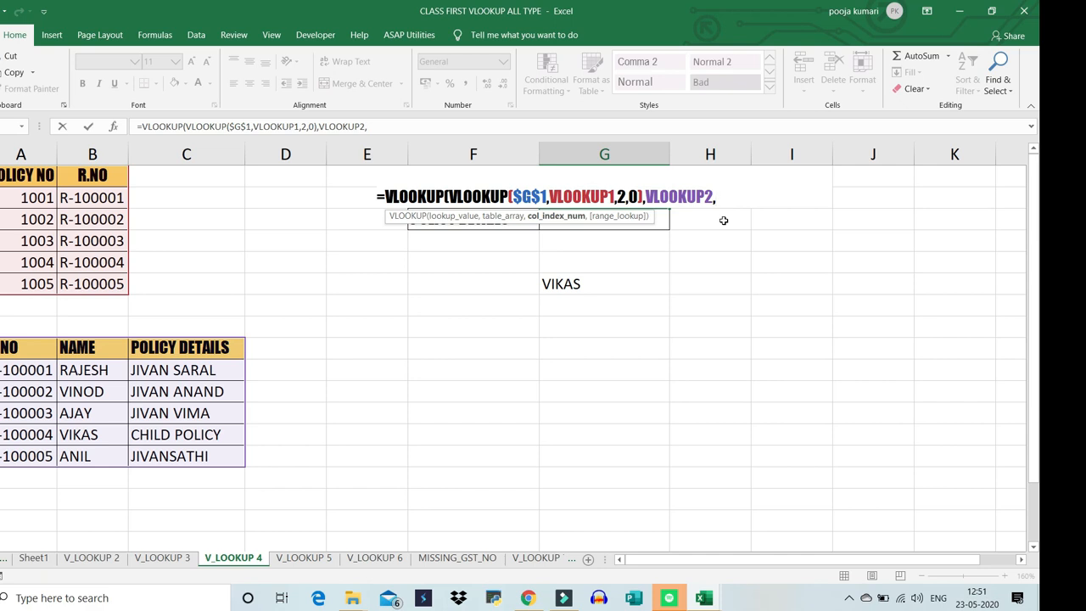
- Complete the outer VLOOKUP in G2 with ROW() as the column index and 0 for exact match
text(ROW)
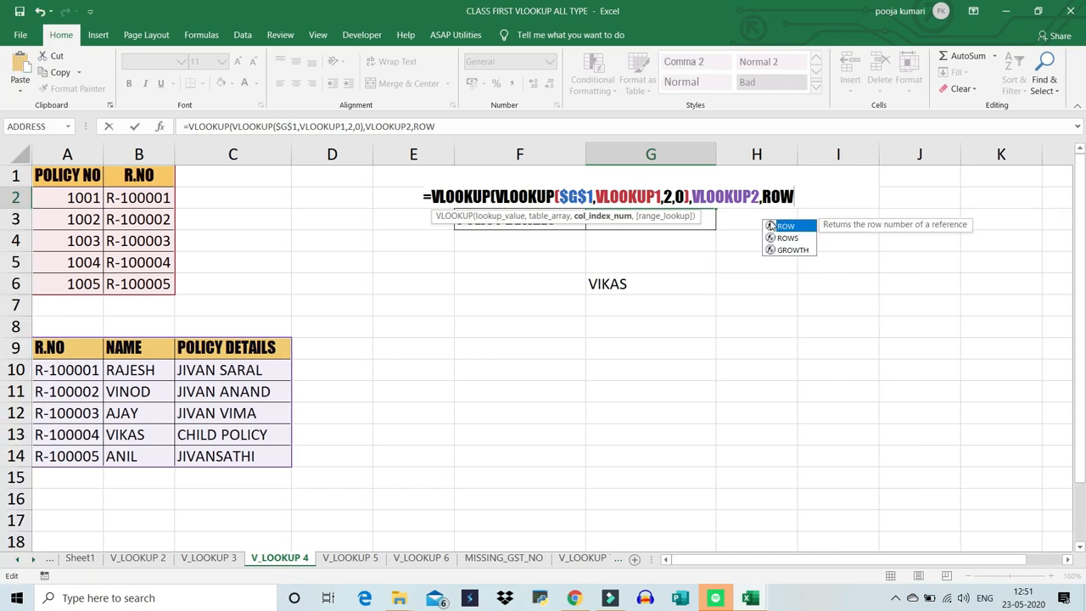
text(())
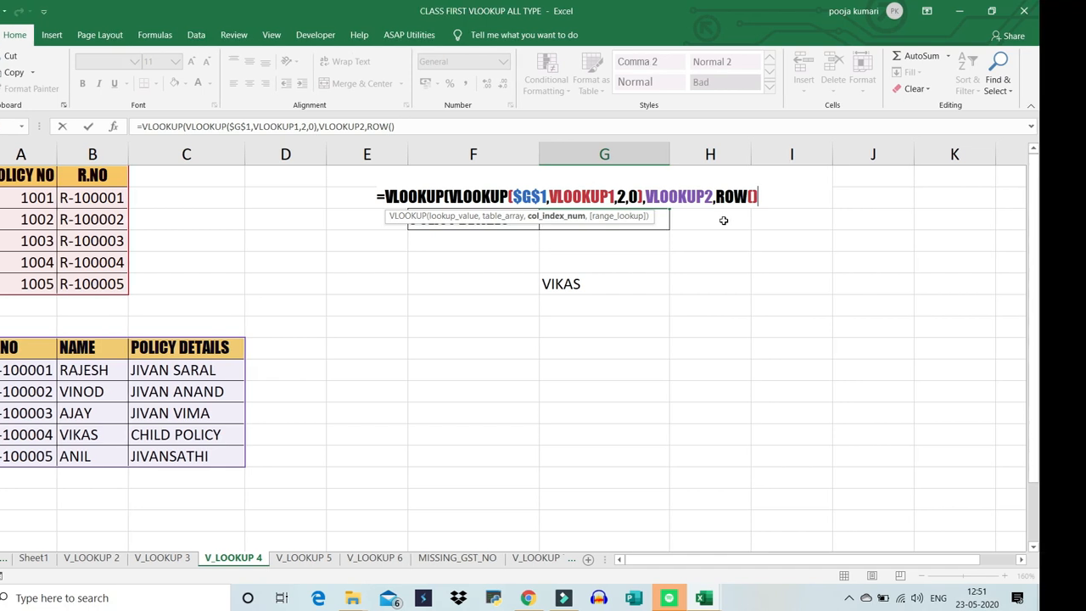
text(,)
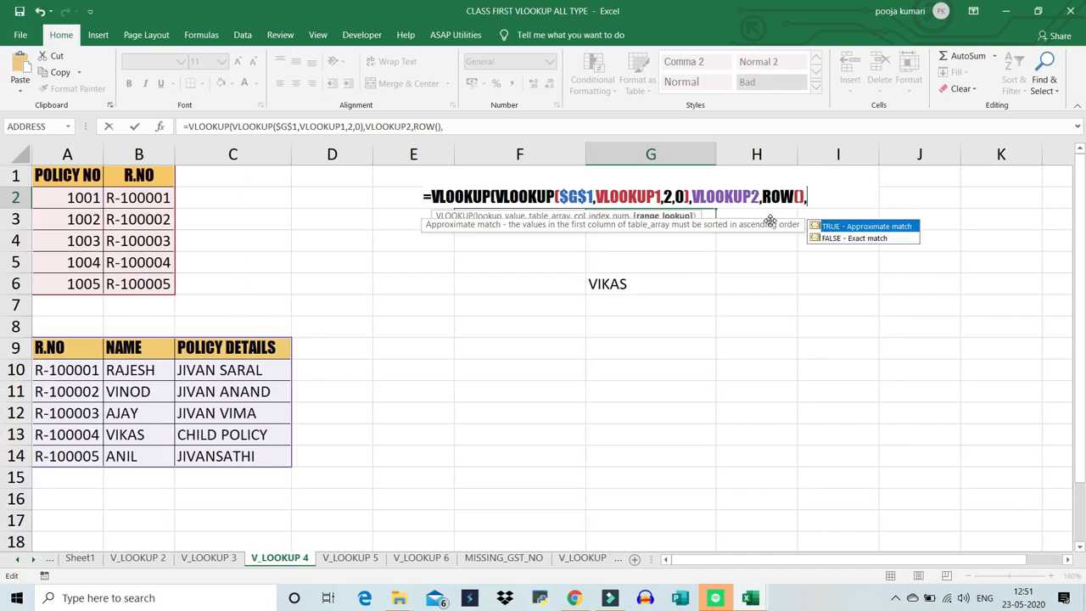
text(0)
key(Return)
key(Escape)
key(Escape)
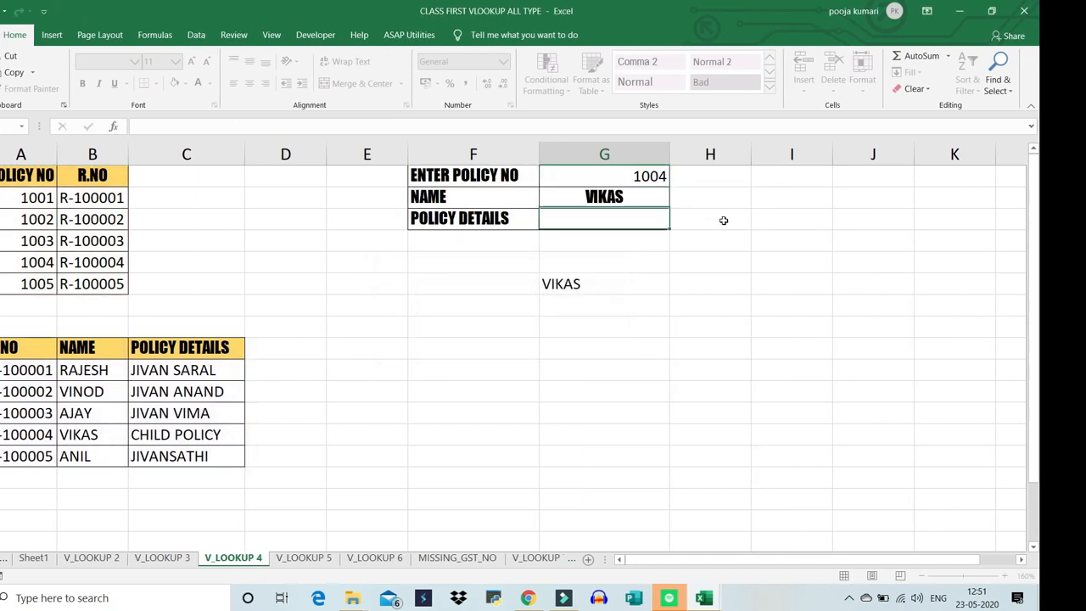
- Fill the G2 formula down to G3 and change the policy number in G1 to the one listed in A6
click(701, 198)
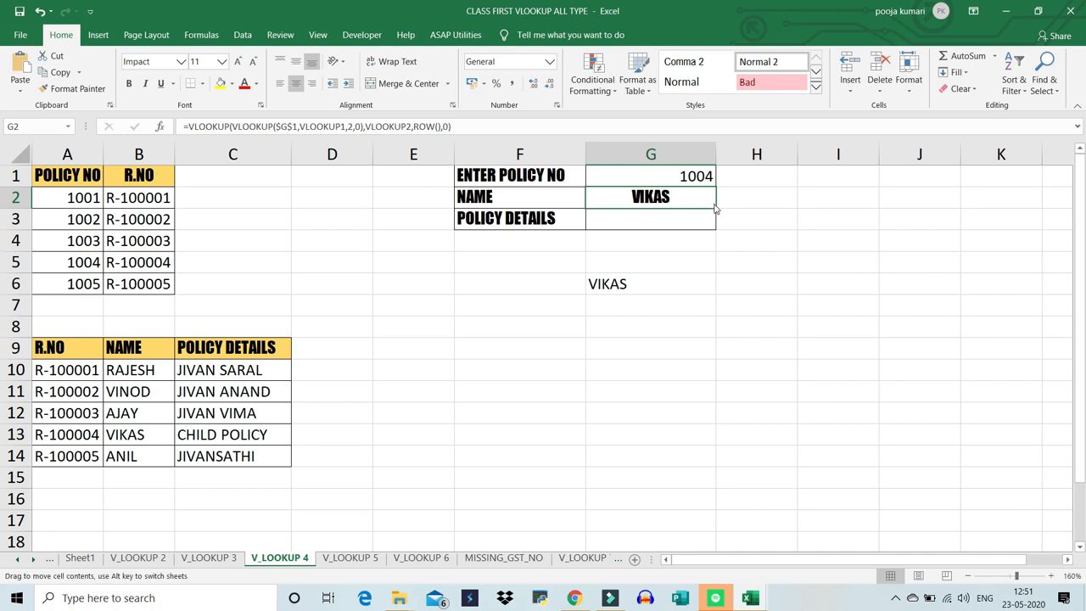
drag(714, 209, 713, 223)
click(699, 176)
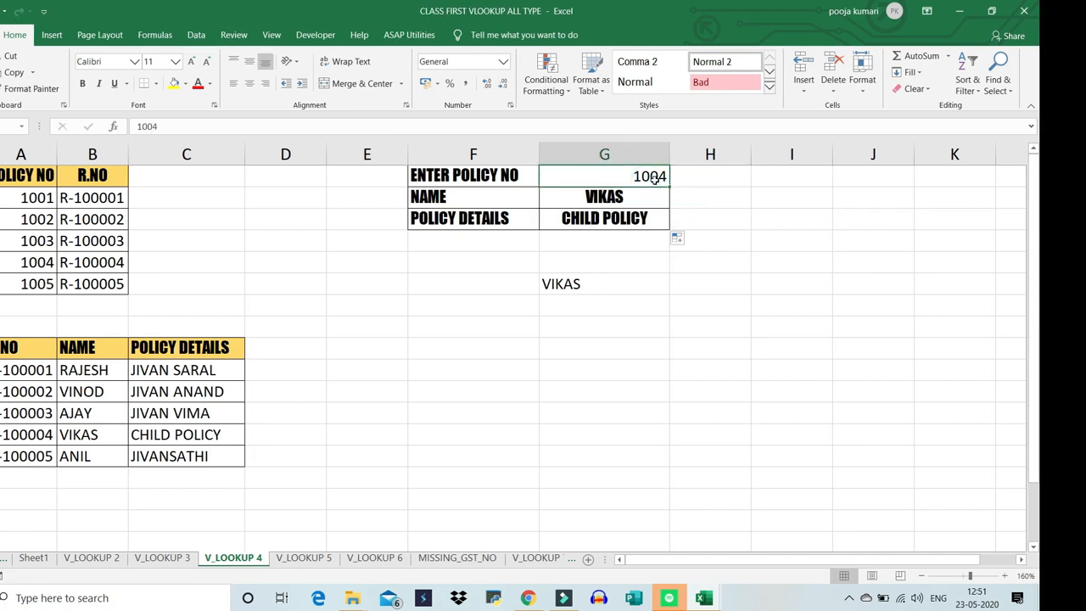
key(F2)
key(BackSpace)
text(5)
key(Return)
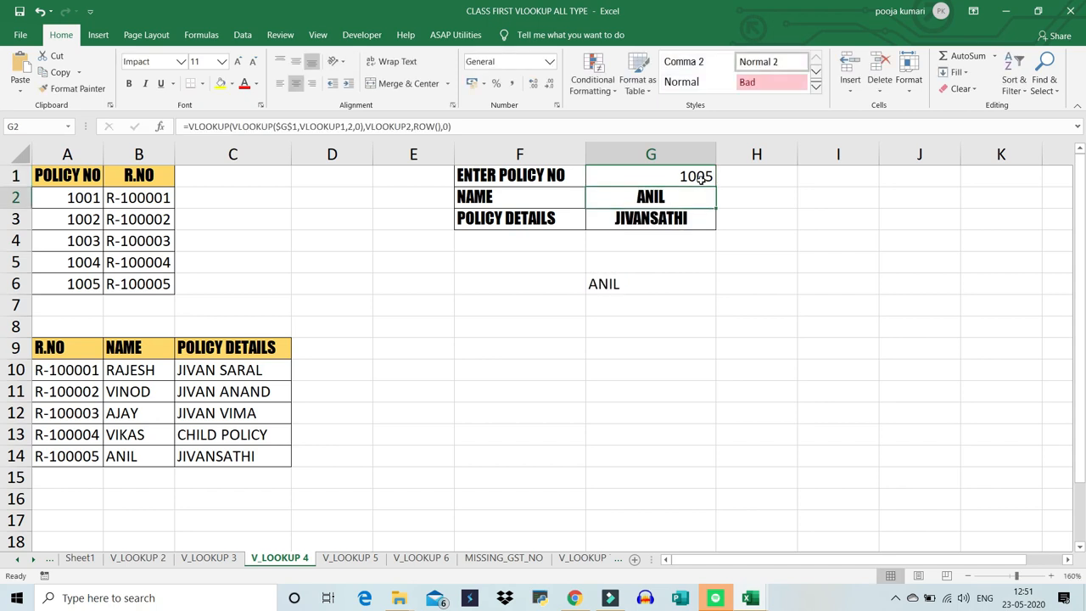